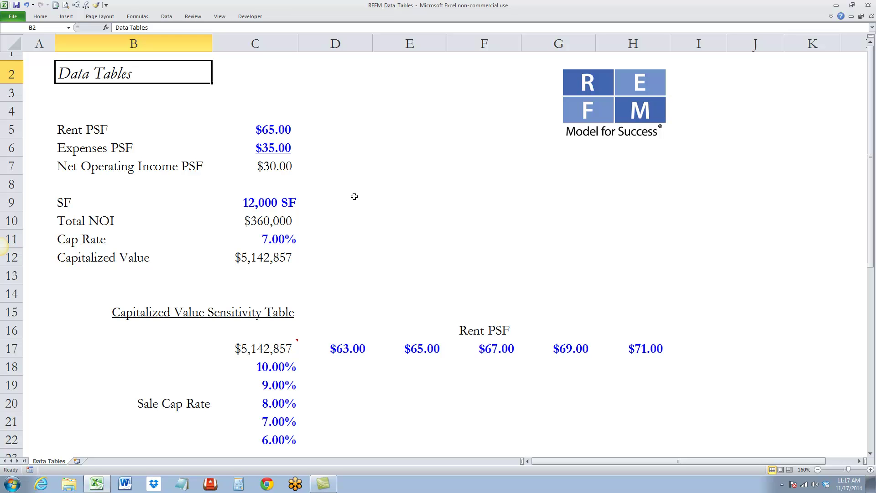
- Examine the rent, expenses and square footage inputs and the net operating income formulas in C5:C10
click(259, 120)
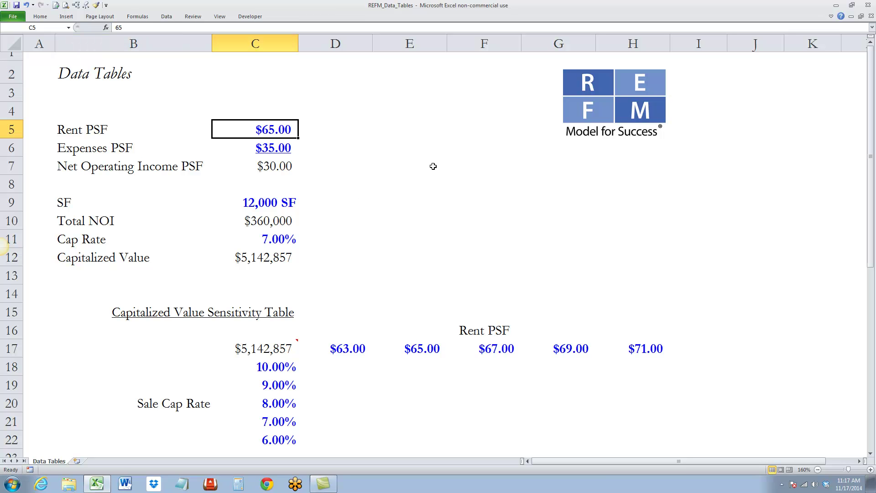
key(Down)
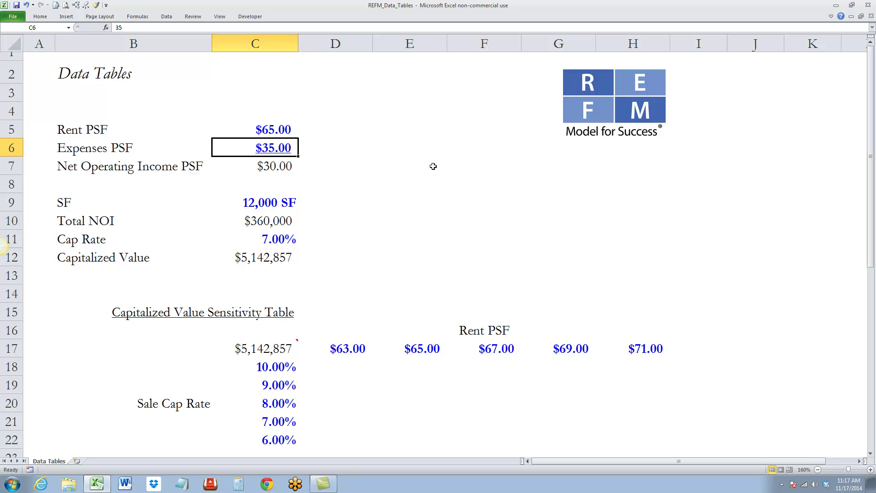
key(Down)
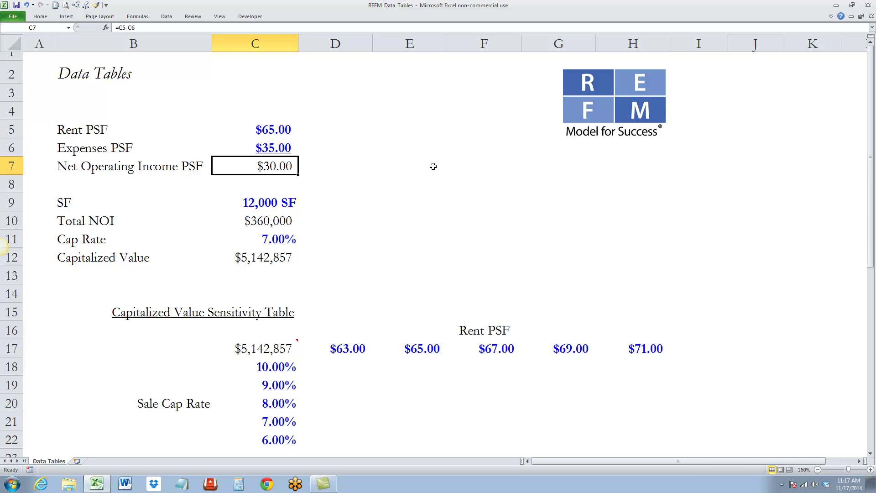
key(F2)
key(Escape)
key(Down)
key(Down)
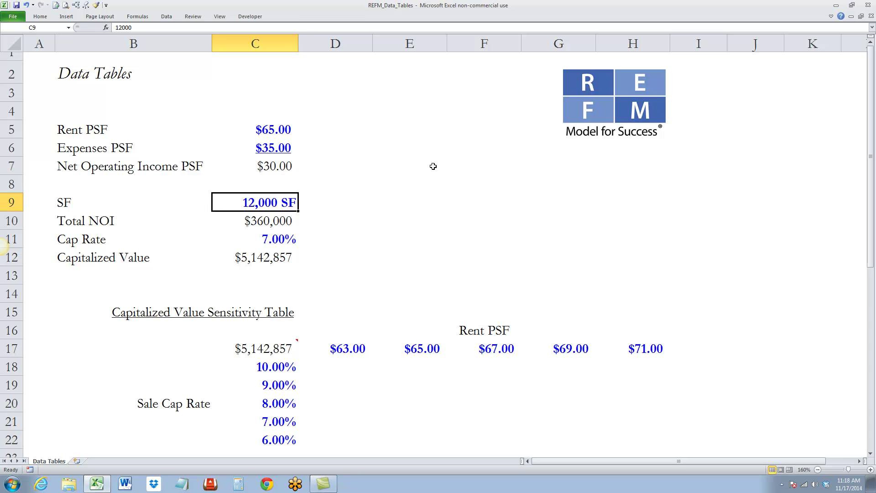
key(Down)
key(F2)
key(Escape)
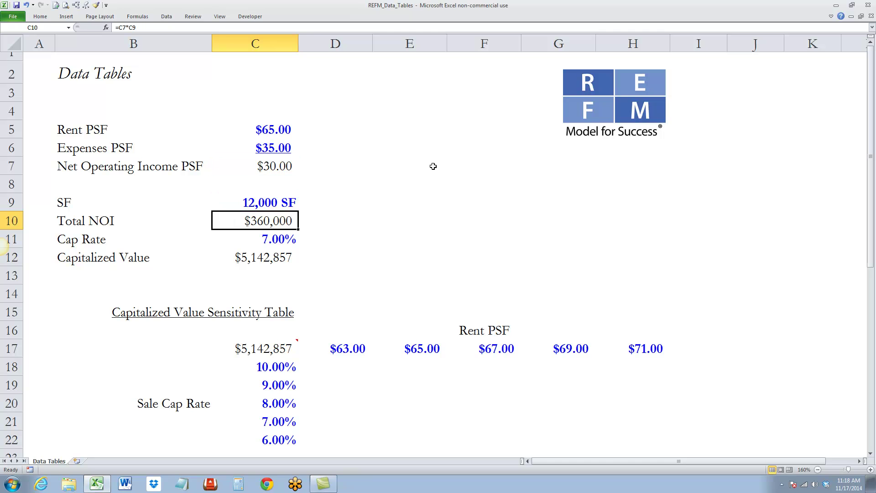
- Examine the cap rate input in C11 and the Capitalized Value formula in C12
key(Down)
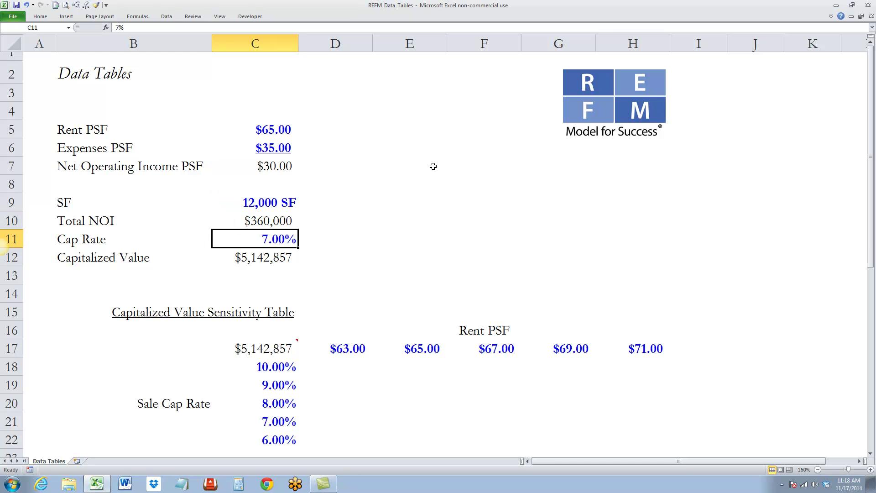
key(Down)
key(F2)
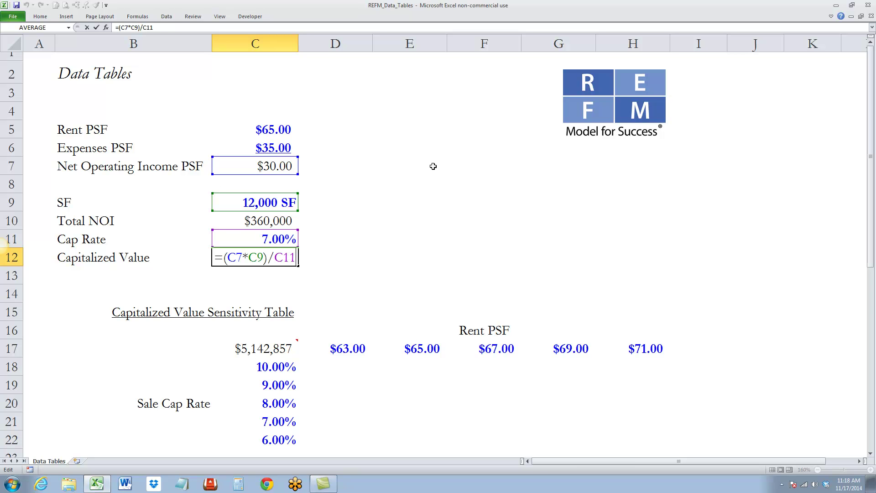
key(ctrl+Return)
drag(79, 263, 269, 264)
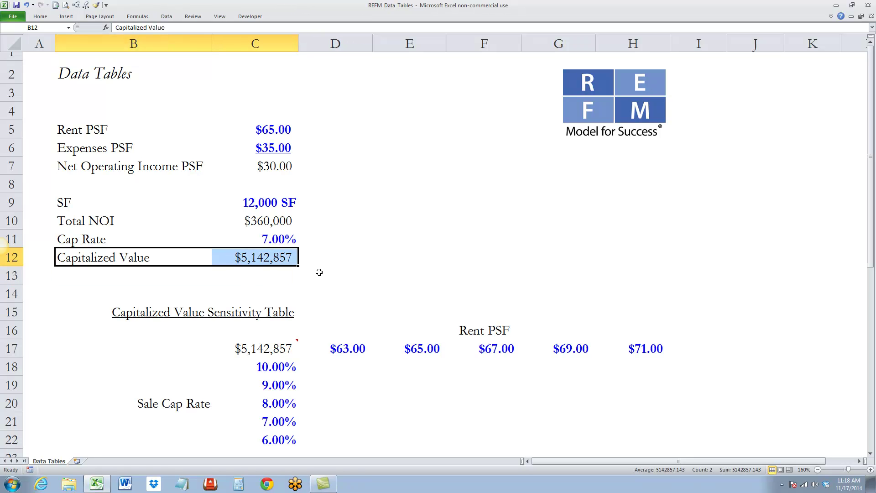
click(269, 258)
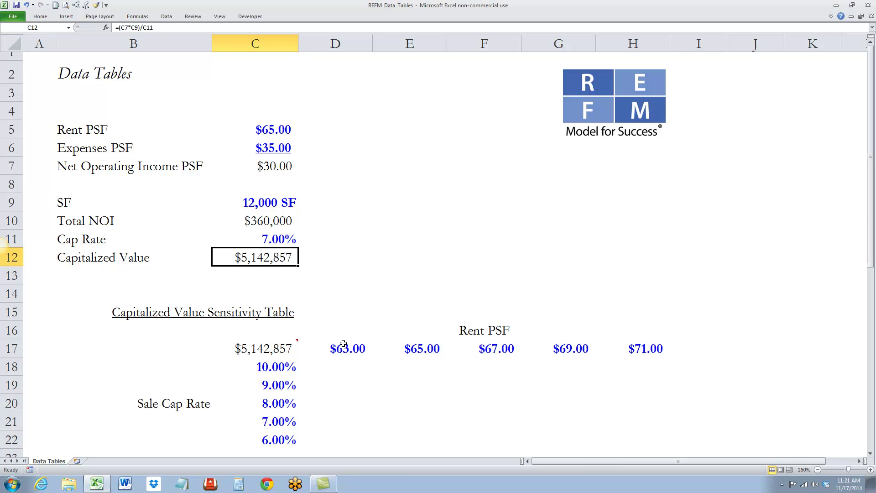
- Review the Rent PSF values across D17:H17 and the corresponding rent input in C5
drag(349, 351, 619, 352)
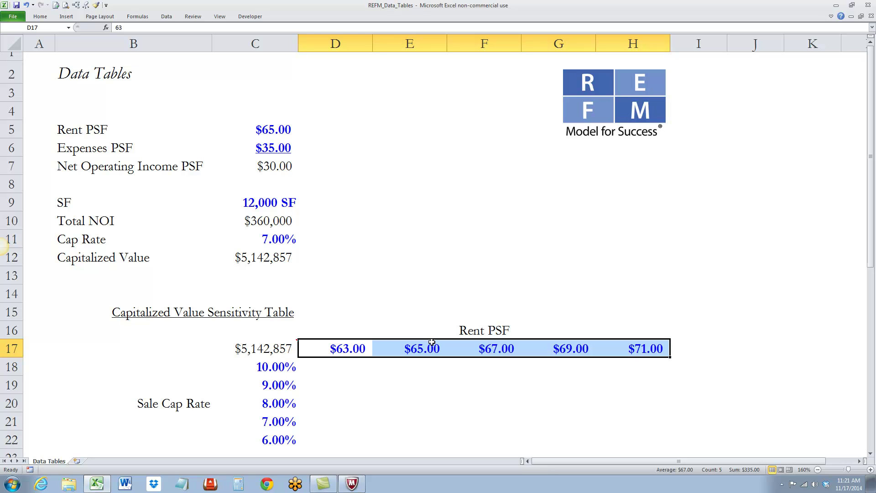
click(359, 350)
key(Right)
key(Right)
key(Right)
key(Right)
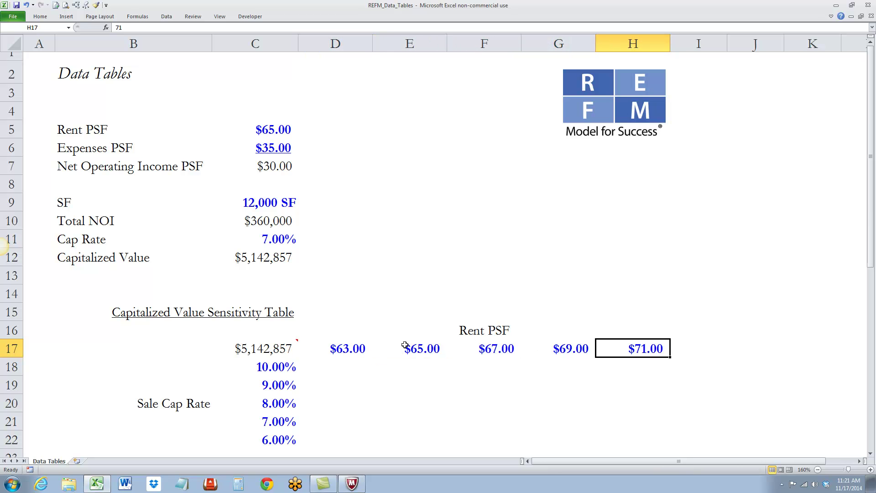
click(272, 129)
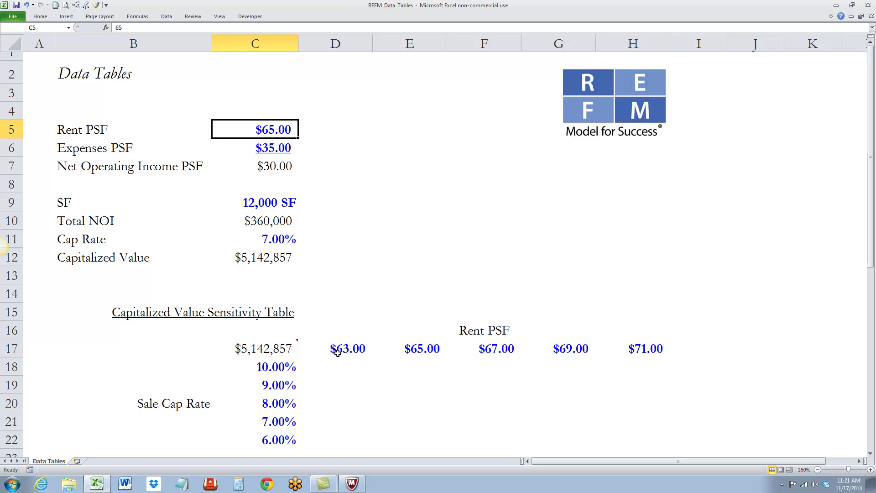
- Review the Sale Cap Rate values down C18:C22 and the corresponding cap rate input in C11
click(277, 365)
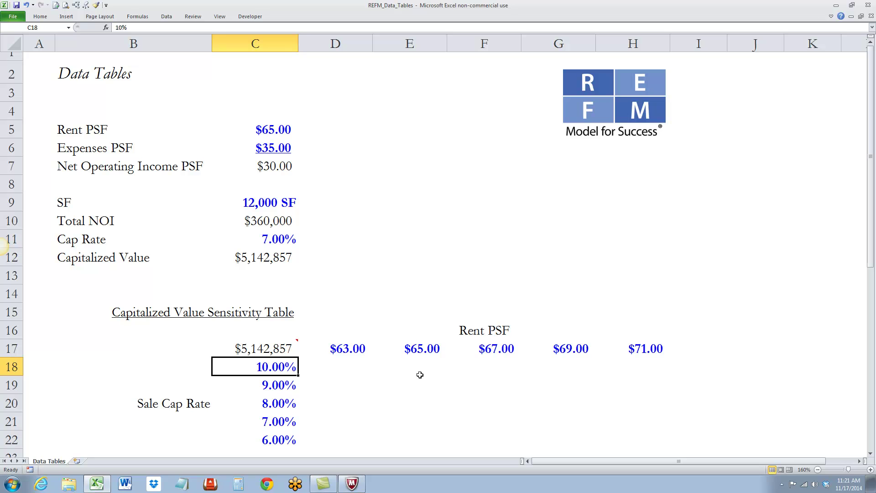
key(Down)
key(Down)
key(Down)
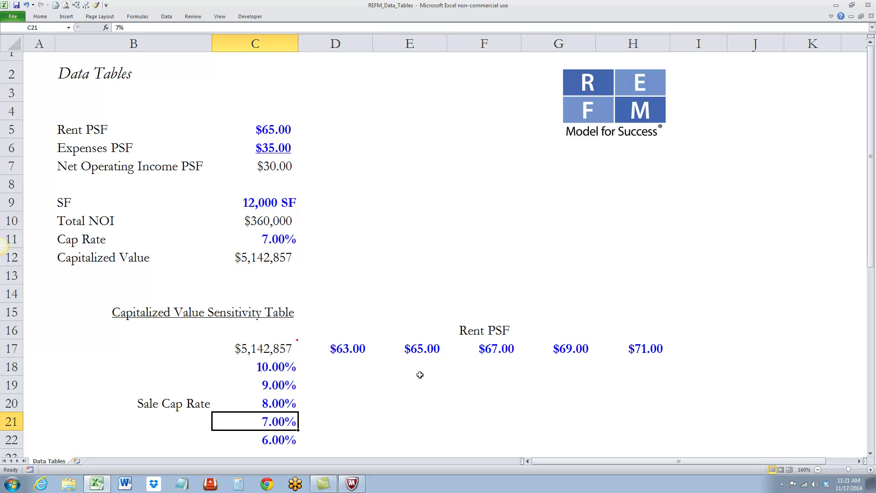
key(Down)
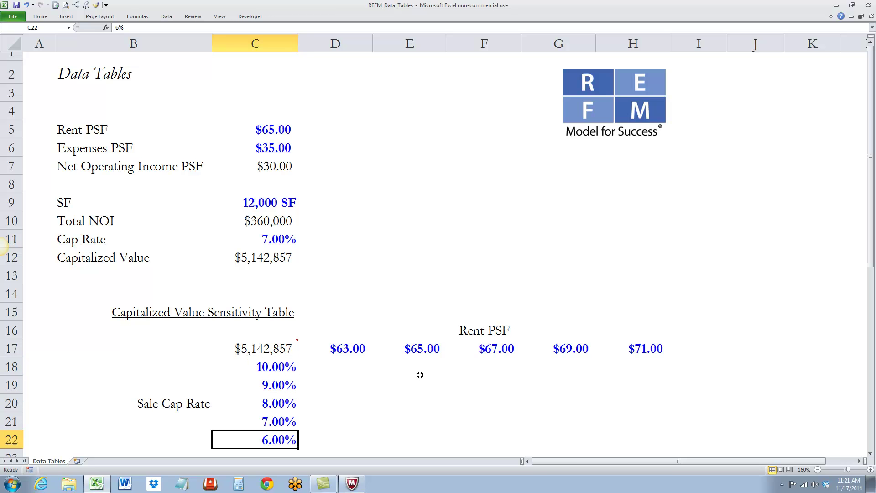
click(271, 241)
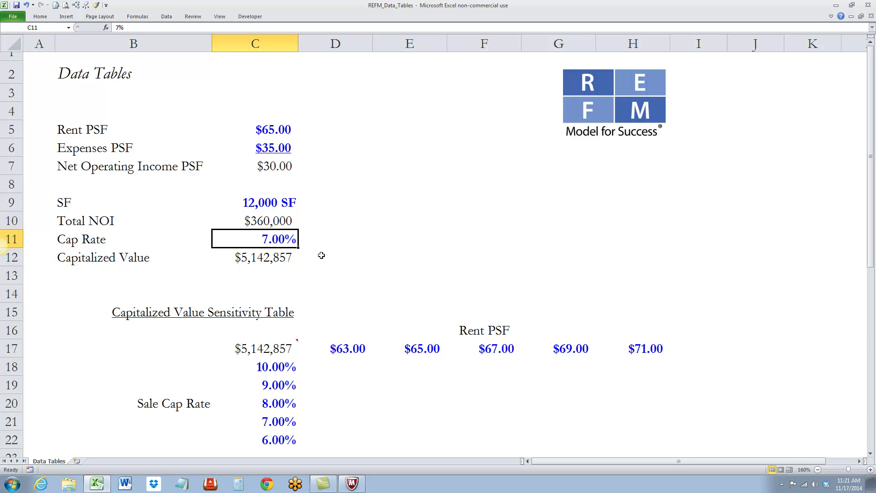
click(271, 366)
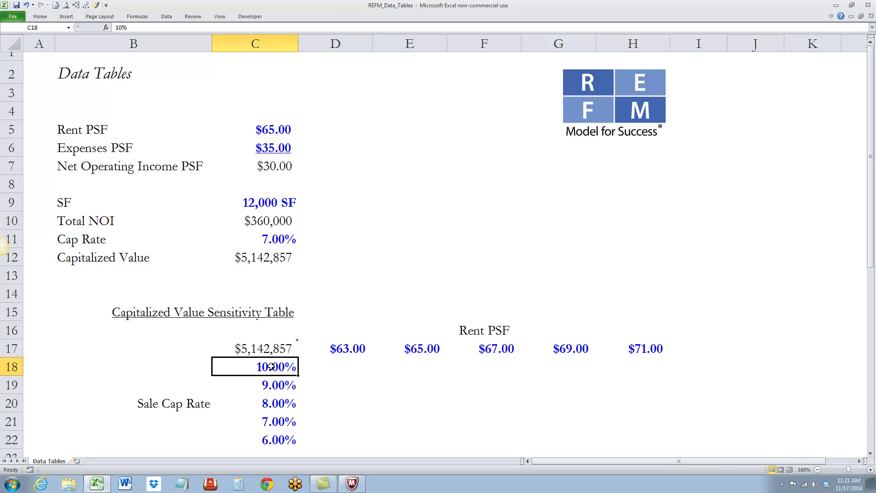
drag(271, 366, 270, 431)
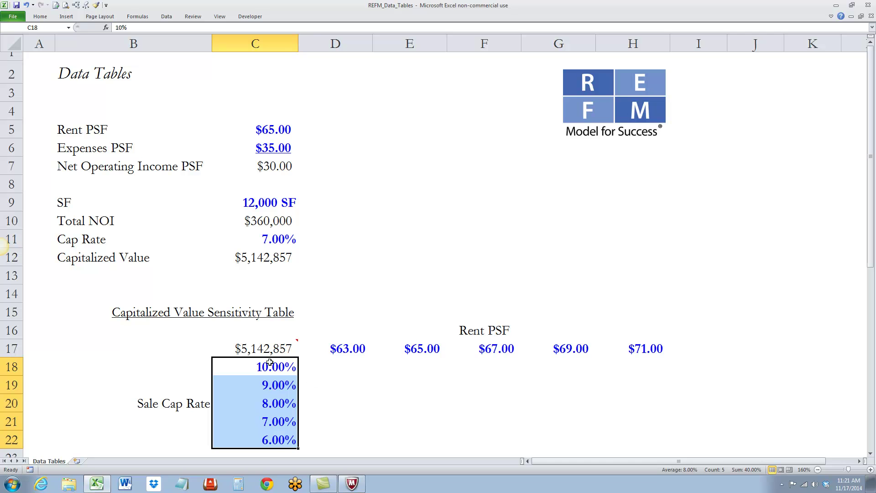
- Review how the rent row and cap rate column meet at the sensitivity table's corner cell C17, and read its note
click(335, 345)
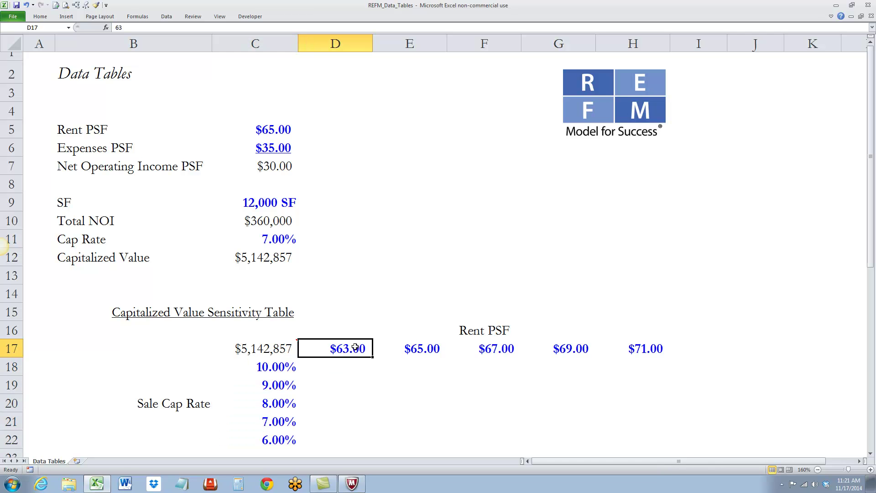
drag(355, 347, 599, 353)
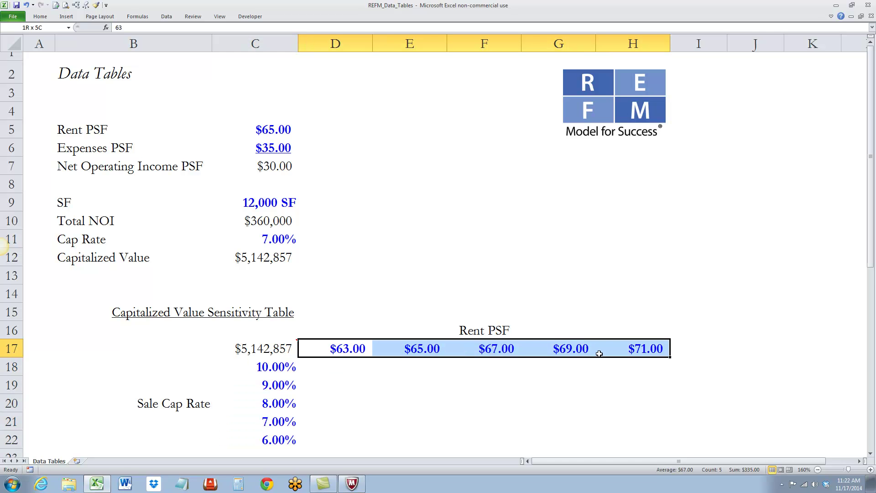
click(272, 350)
click(270, 367)
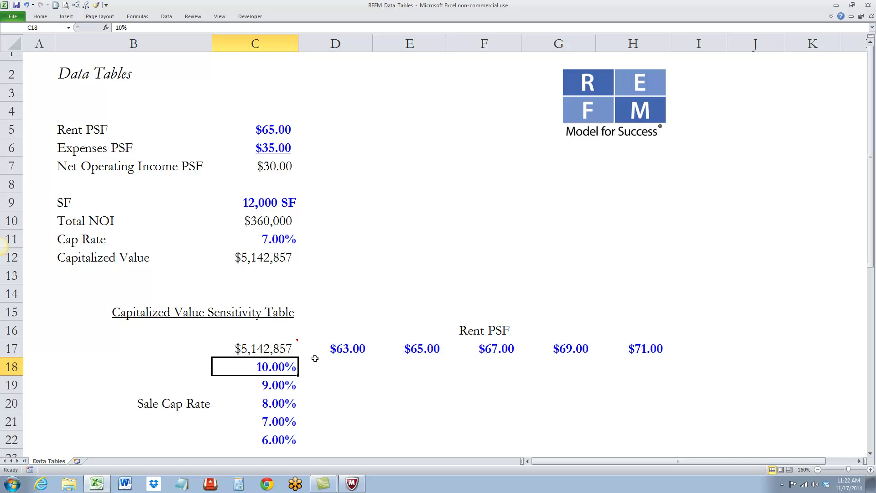
click(331, 348)
click(279, 347)
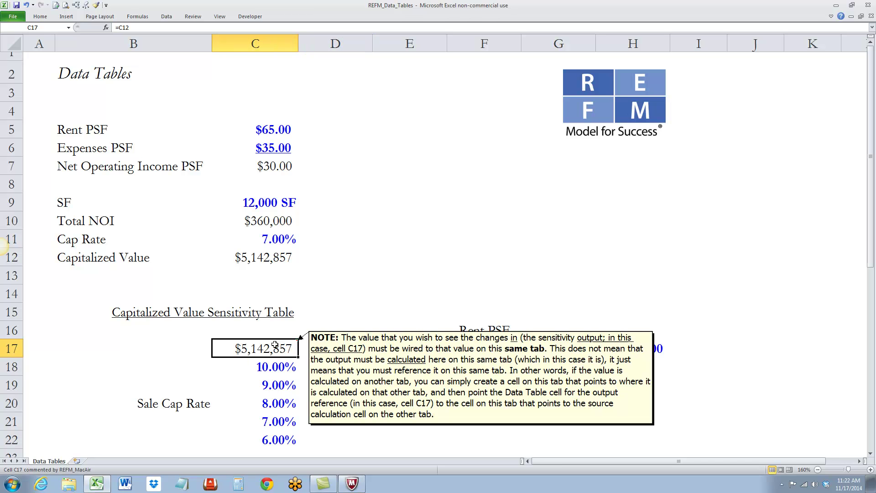
- Inspect the formula in corner cell C17 and trace which cell it references
double_click(267, 348)
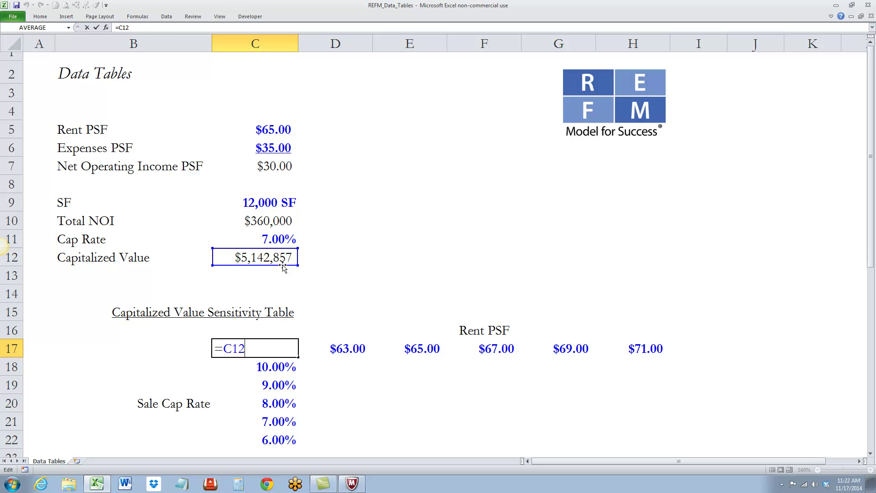
key(ctrl+Return)
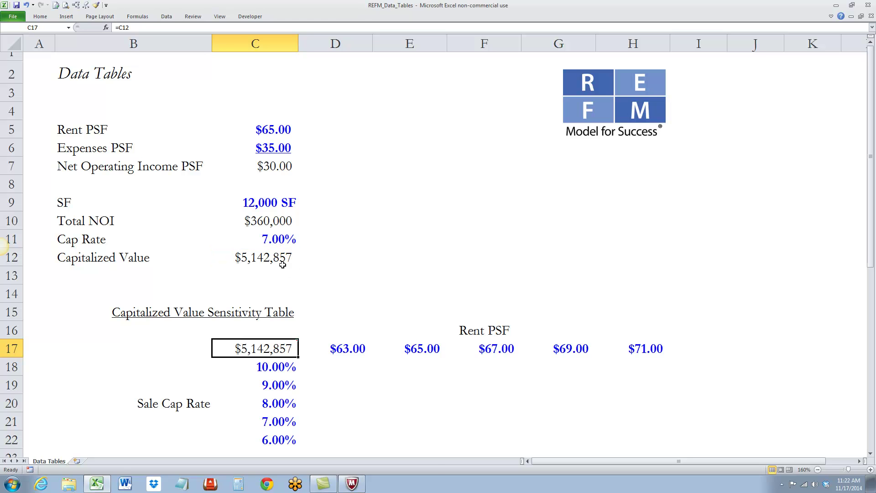
double_click(269, 348)
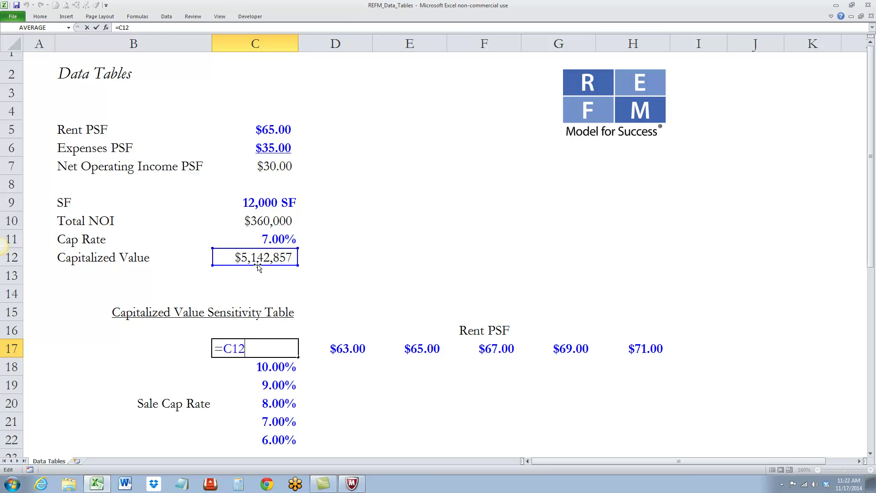
mouse_move(226, 348)
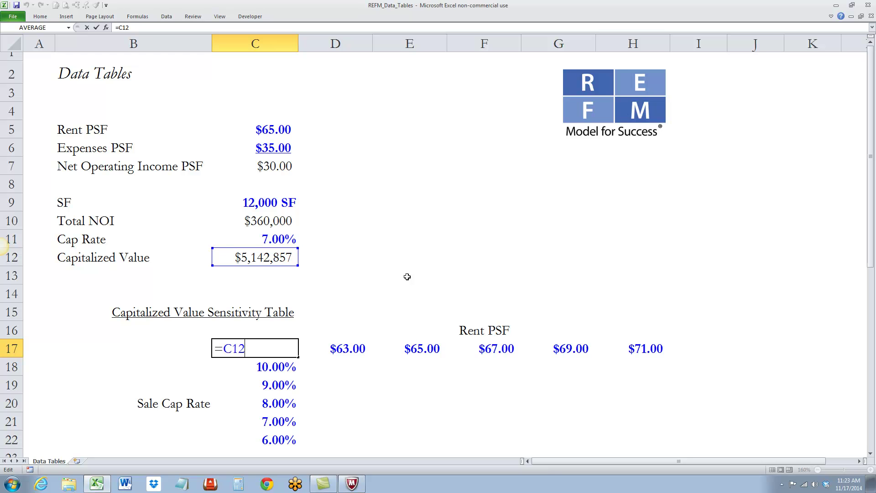
key(ctrl+Return)
click(339, 253)
text(=)
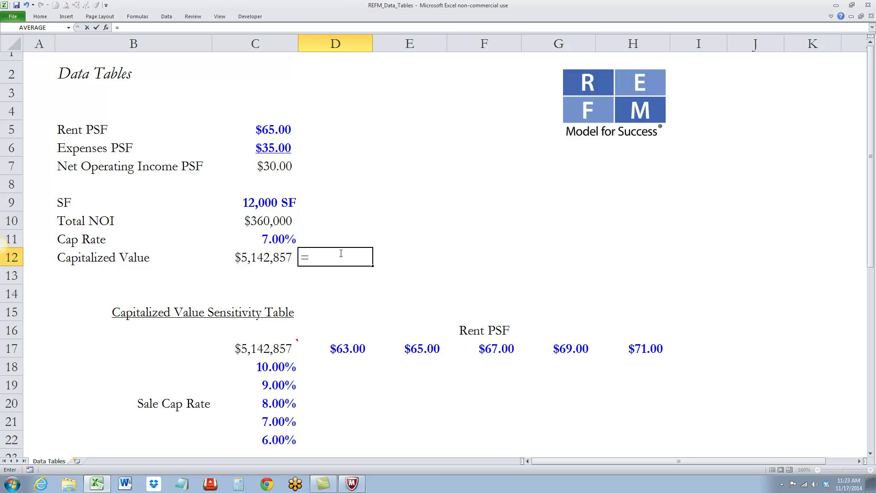
key(Escape)
- Enter the formula =C12 in C17 to link the table's corner cell to the Capitalized Value
click(273, 347)
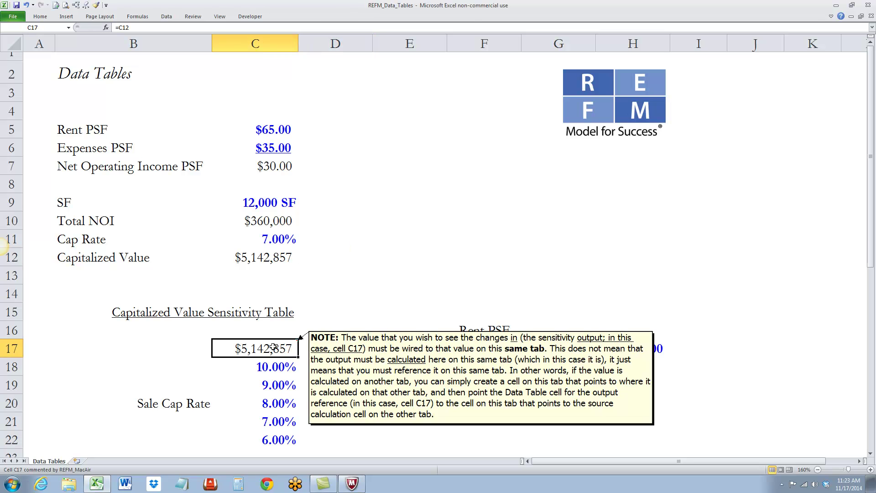
text(=)
click(324, 257)
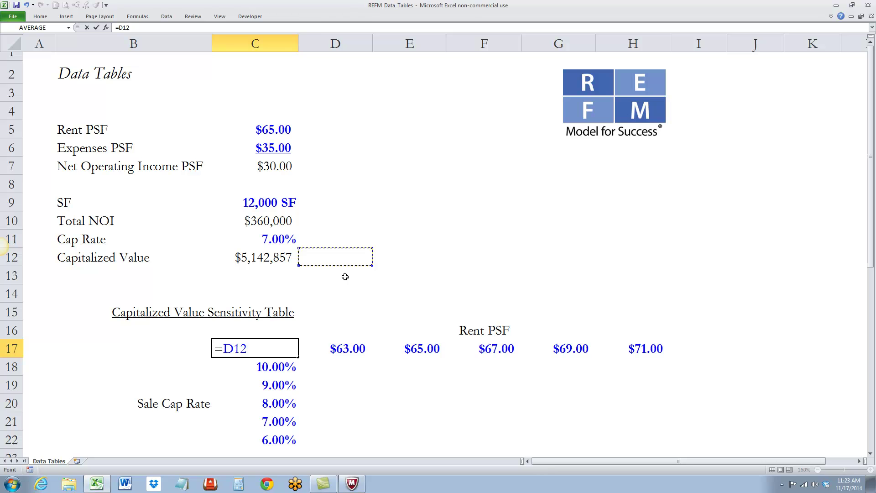
key(Left)
key(ctrl+Return)
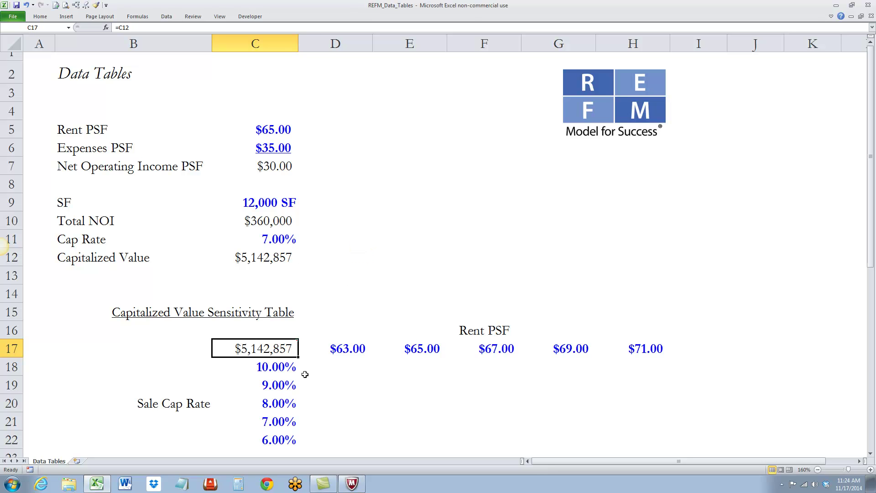
- Create a two-variable data table over C17:H22 with C5 as the row input cell and C11 as the column input cell
drag(273, 348, 610, 438)
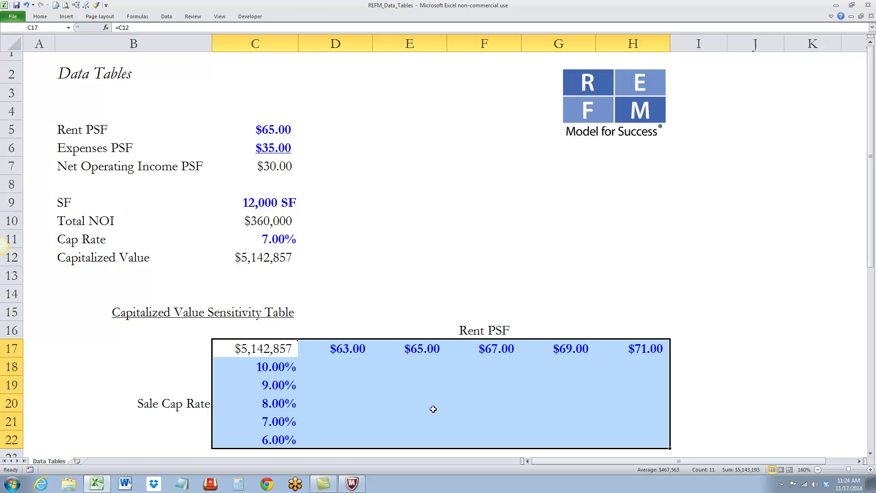
key(alt+d)
key(t)
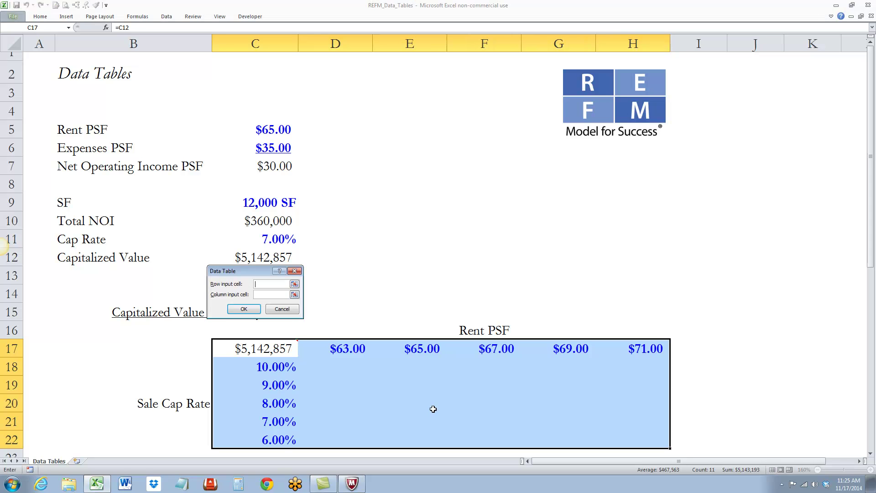
drag(253, 274, 432, 251)
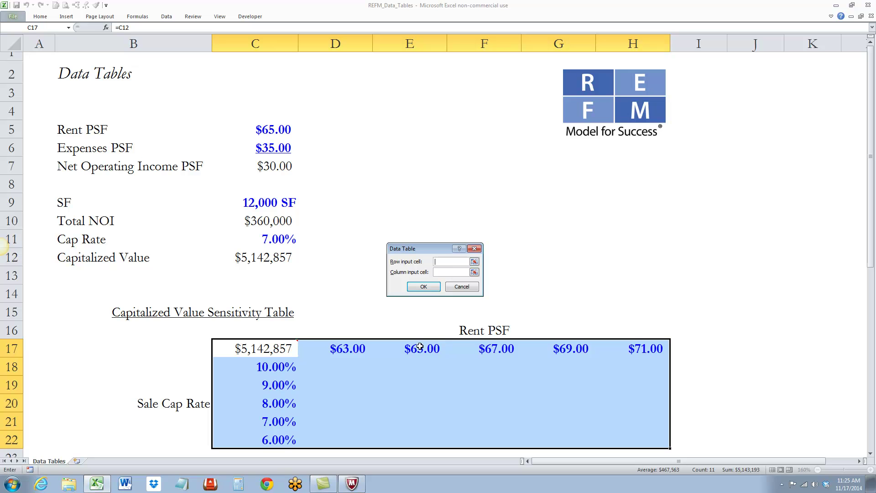
click(268, 130)
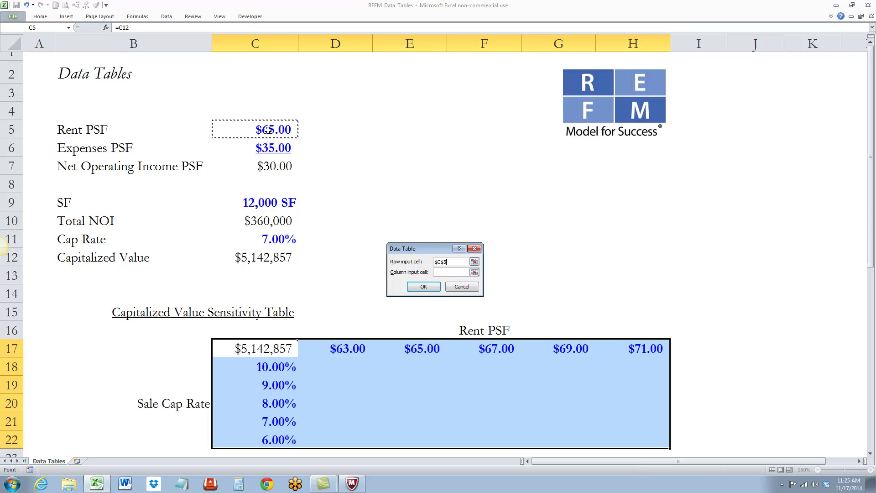
click(445, 272)
click(270, 238)
click(432, 289)
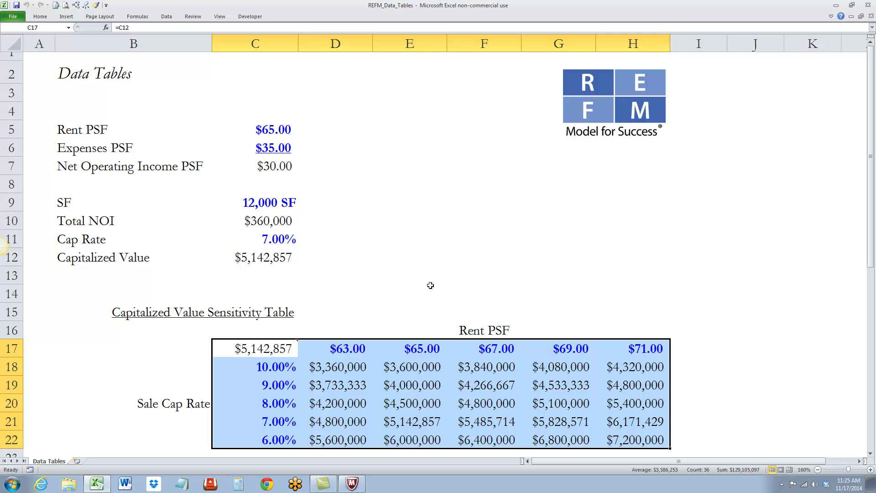
- Review the calculated values in D18:H22 and check which cell the formula in corner cell C17 references
click(430, 285)
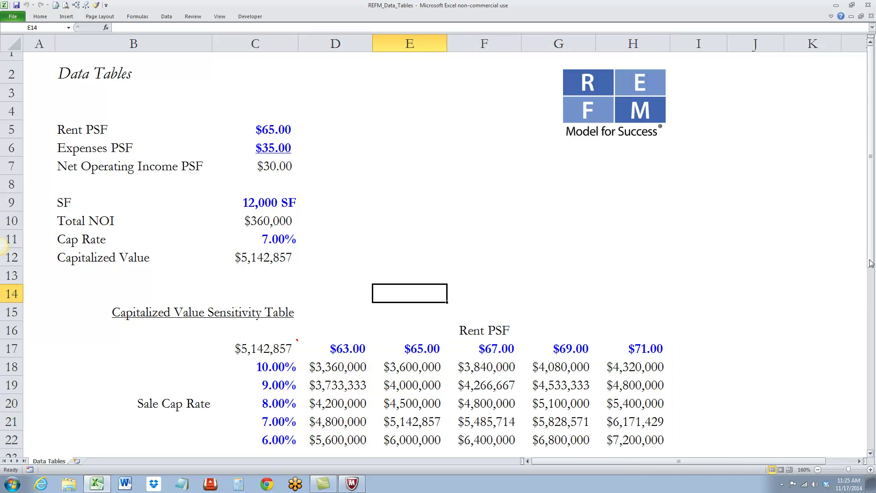
drag(339, 365, 656, 442)
click(741, 426)
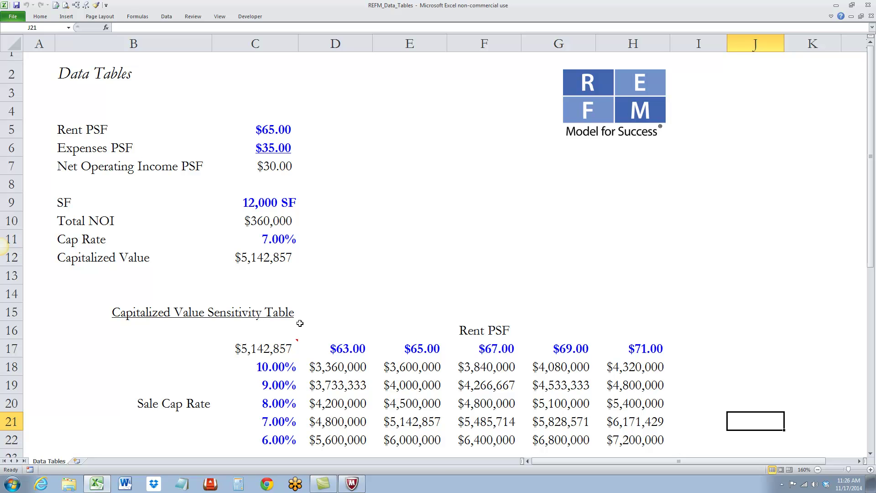
click(266, 352)
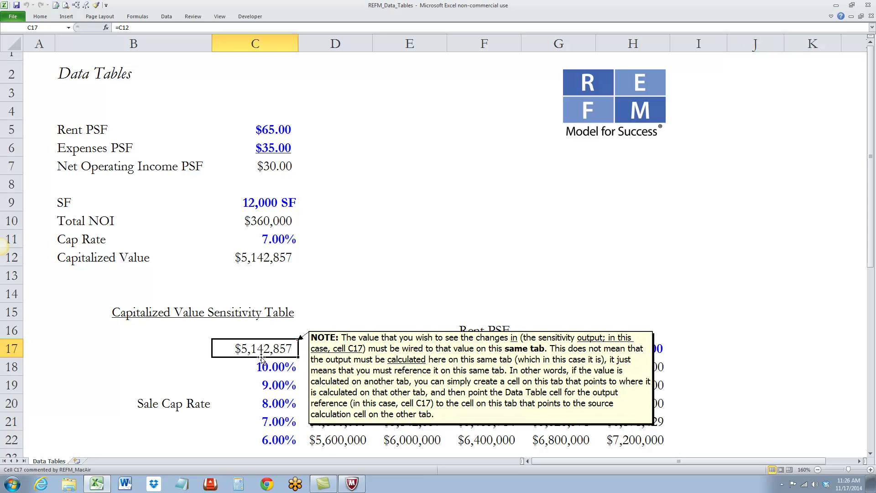
double_click(266, 355)
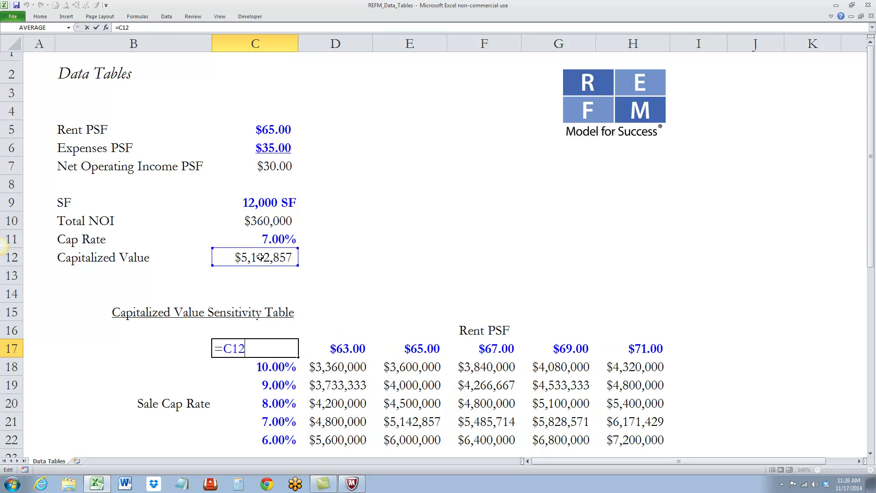
key(Escape)
mouse_move(266, 349)
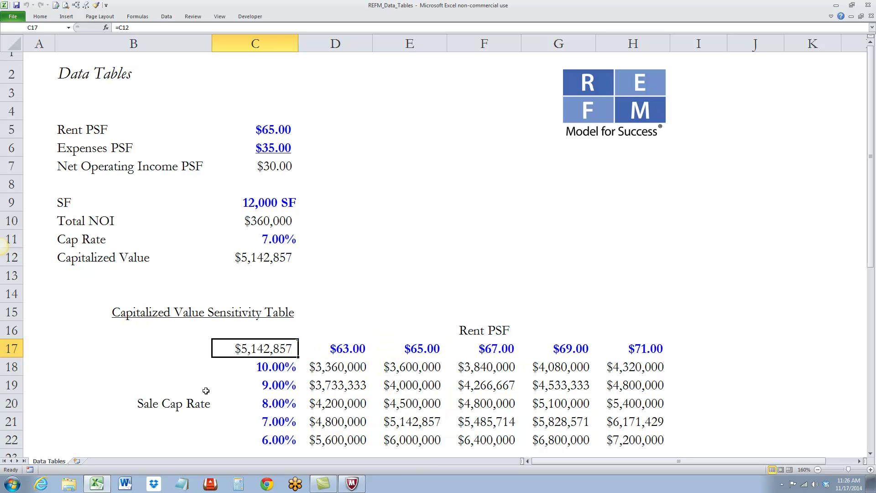
- Compare the table result where the $65.00 rent and 7.00% cap rate intersect with the Capitalized Value in C12
click(411, 348)
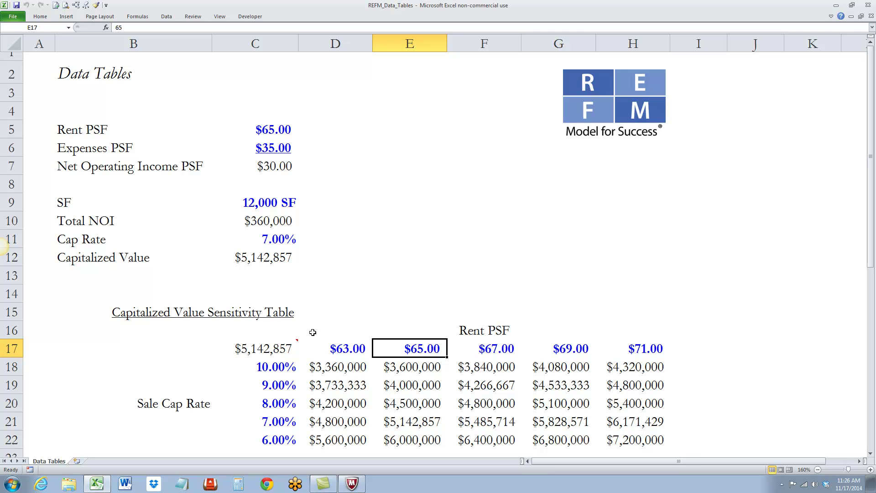
click(275, 420)
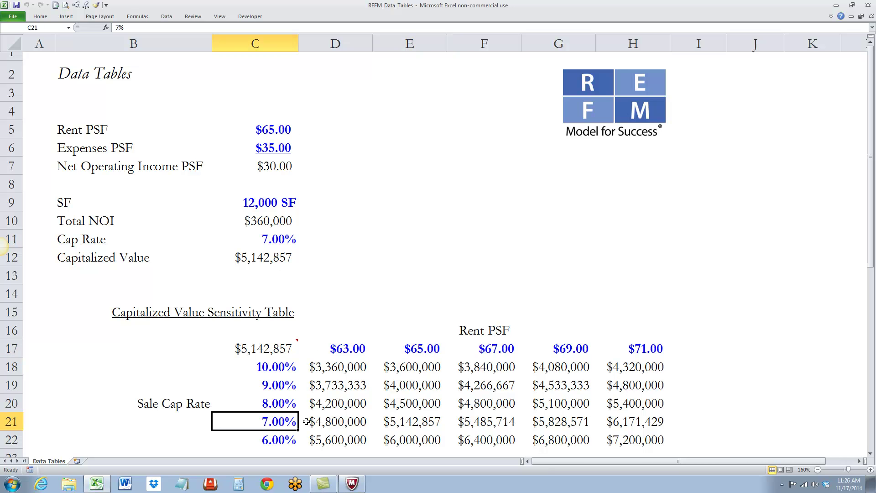
ctrl+click(417, 348)
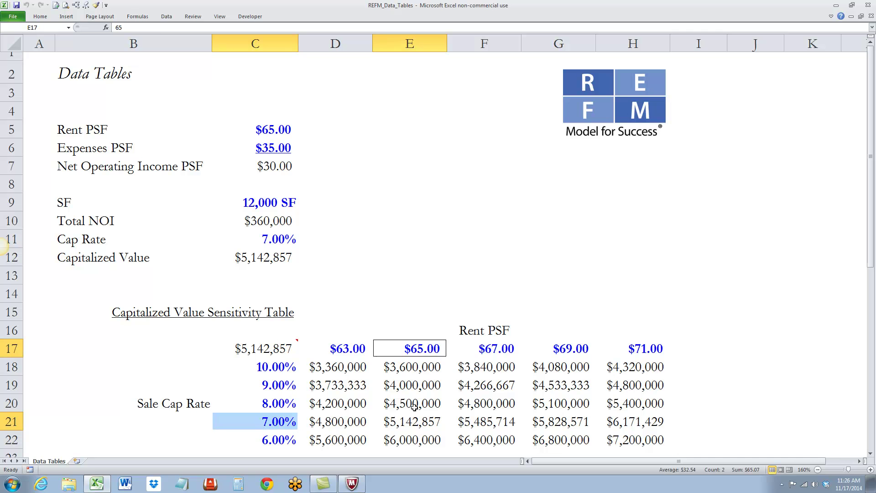
ctrl+click(411, 420)
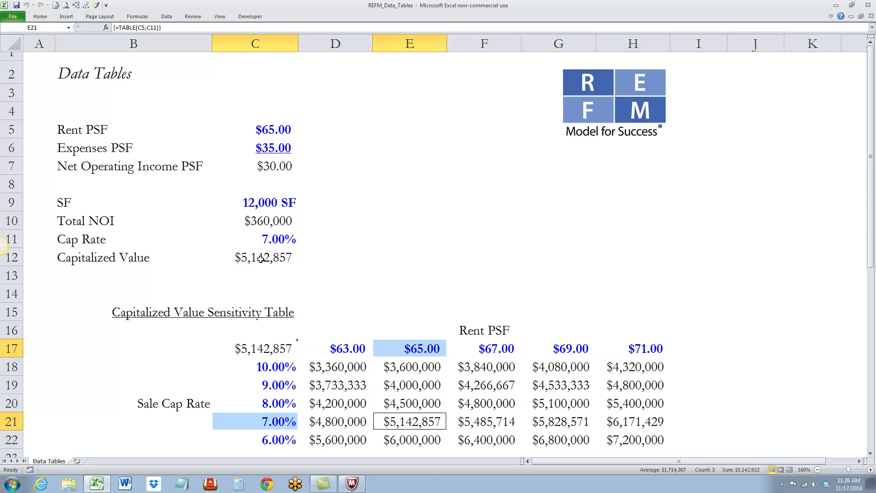
click(410, 293)
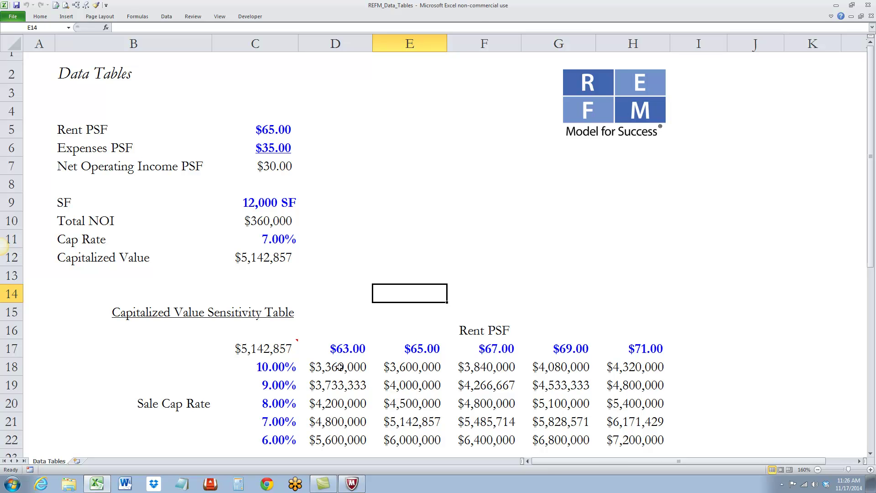
- Apply an Equal To conditional formatting rule to D18:H22 matching =$C$17, using Green Fill with Dark Green Text
drag(339, 367, 615, 445)
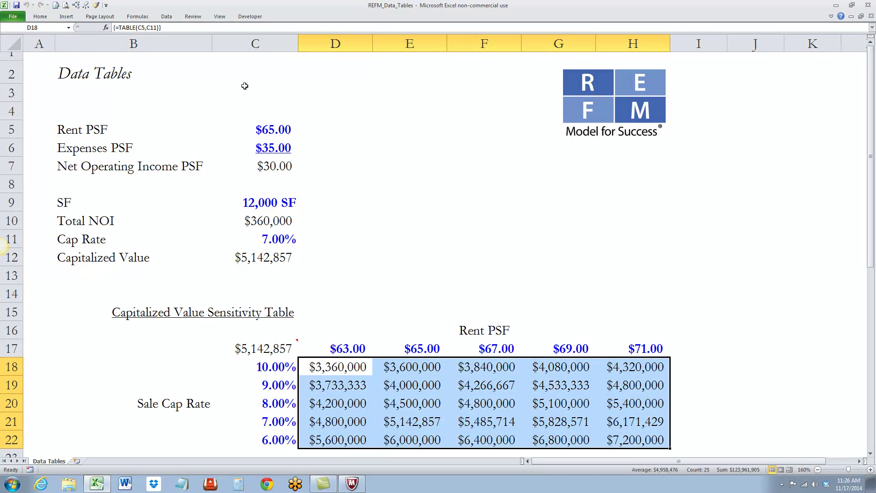
click(41, 17)
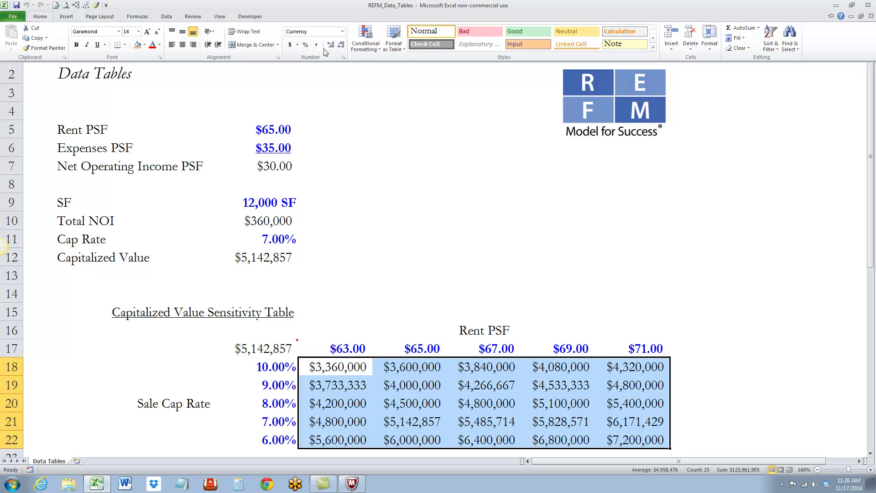
click(370, 54)
mouse_move(361, 68)
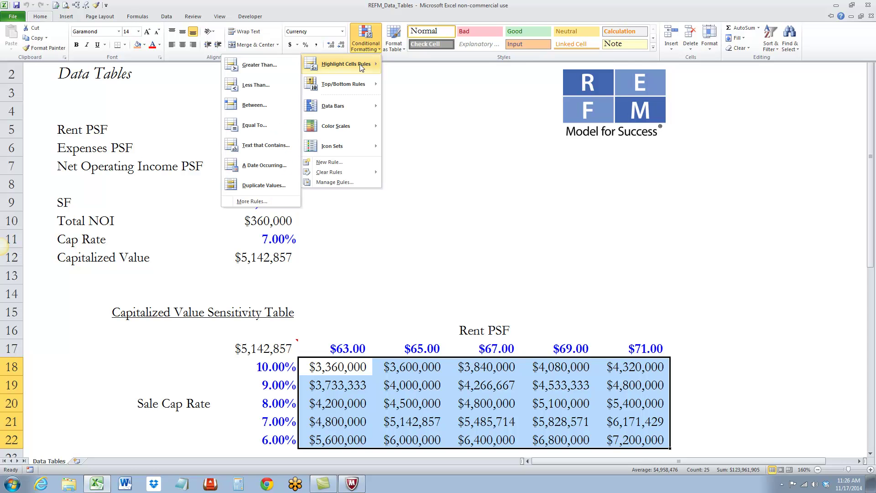
click(283, 124)
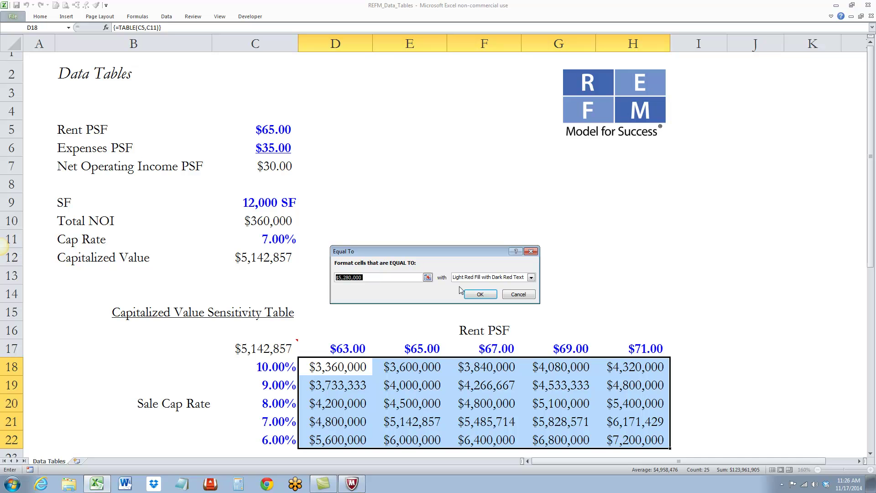
click(257, 350)
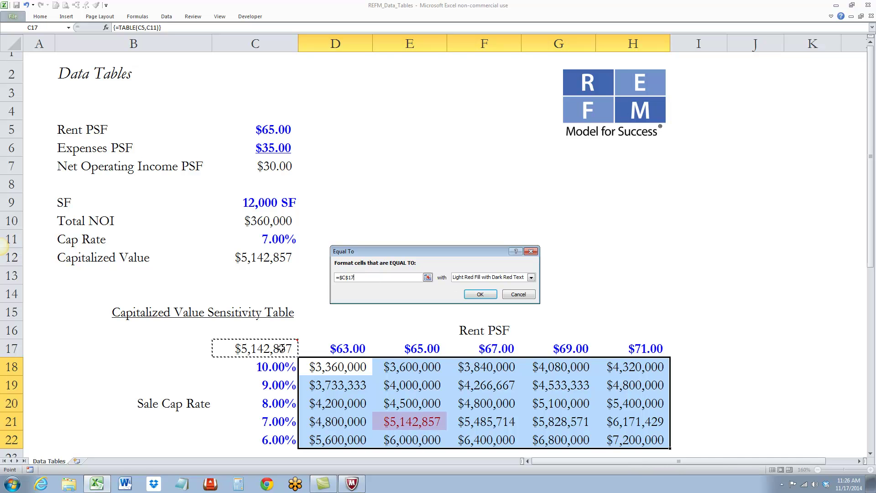
click(531, 277)
click(486, 298)
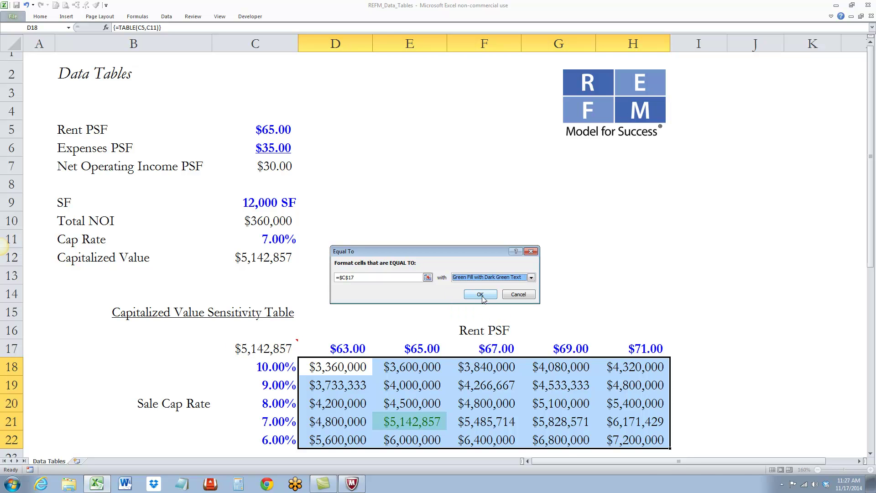
click(487, 298)
click(591, 294)
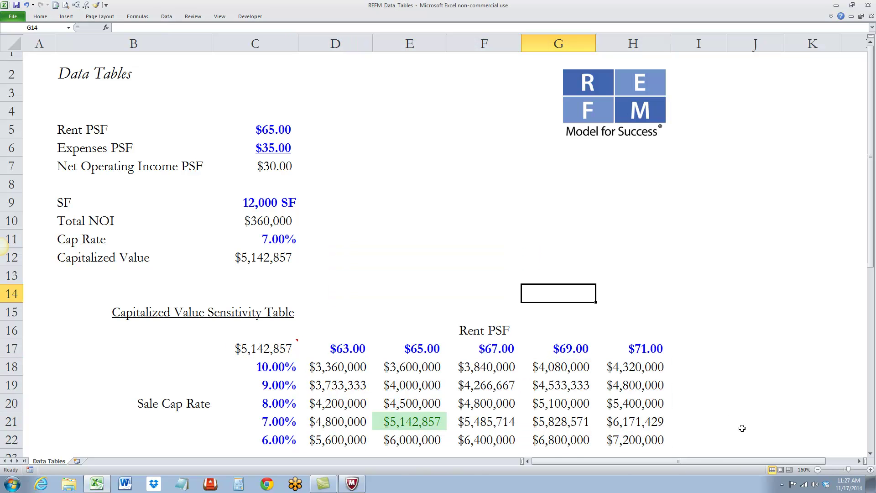
- Set the Rent PSF headers to 64 in E17 and 65 in F17, and check the highlighted result in the table
click(419, 423)
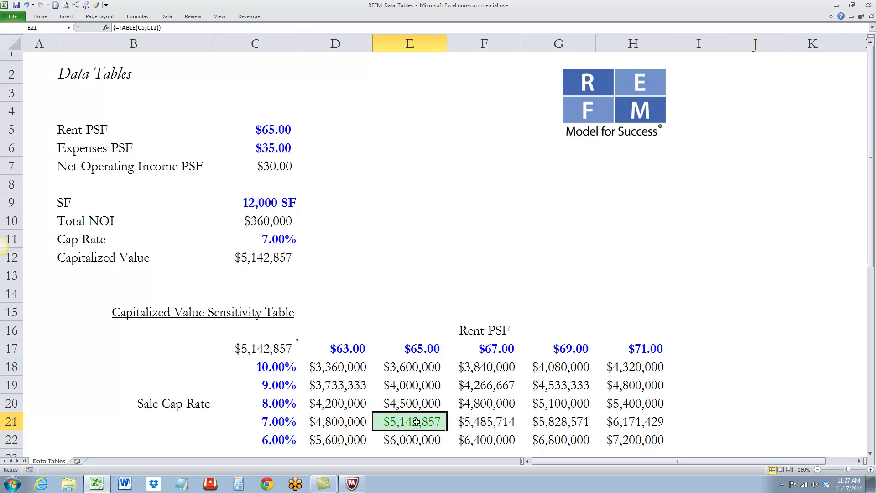
click(409, 347)
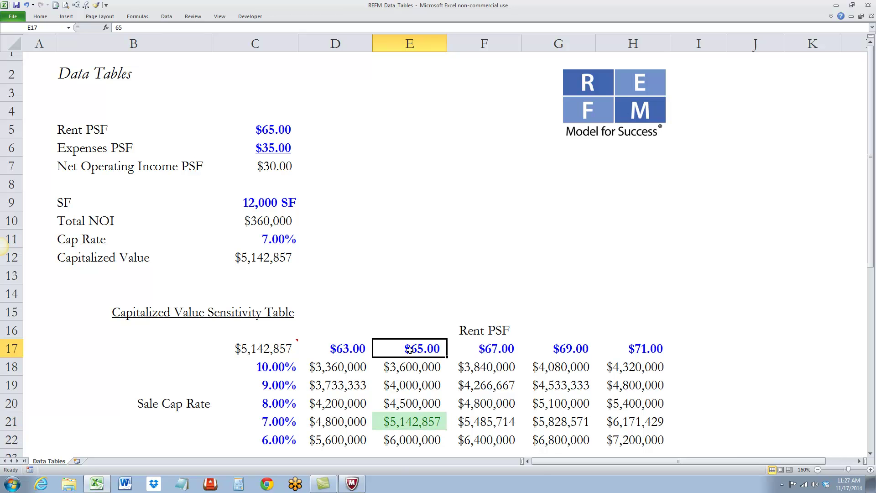
text(64)
key(Return)
click(489, 358)
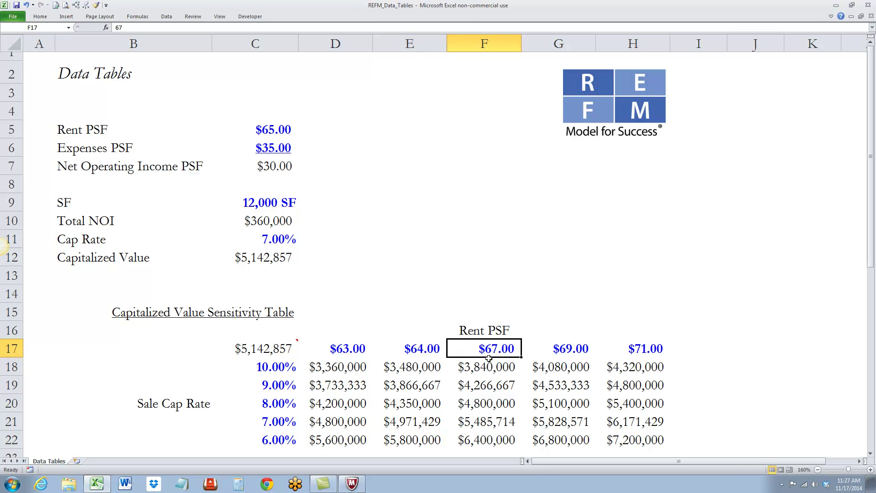
text(65)
key(Return)
click(485, 421)
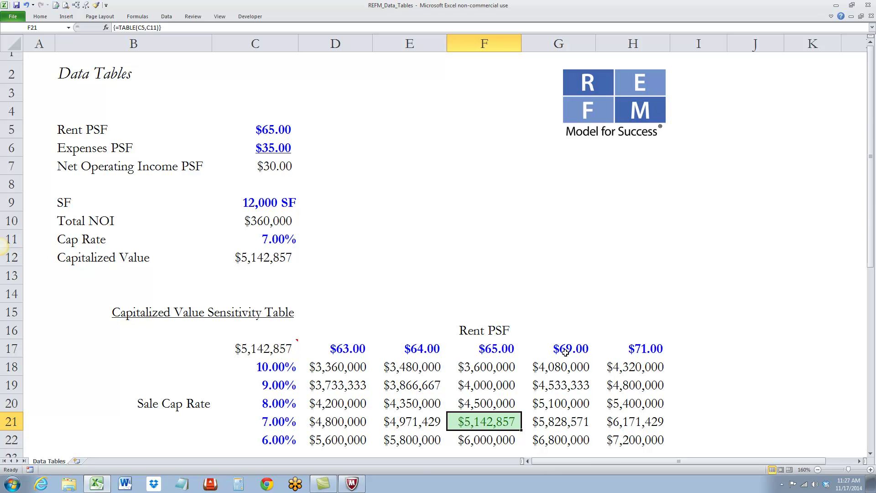
click(273, 404)
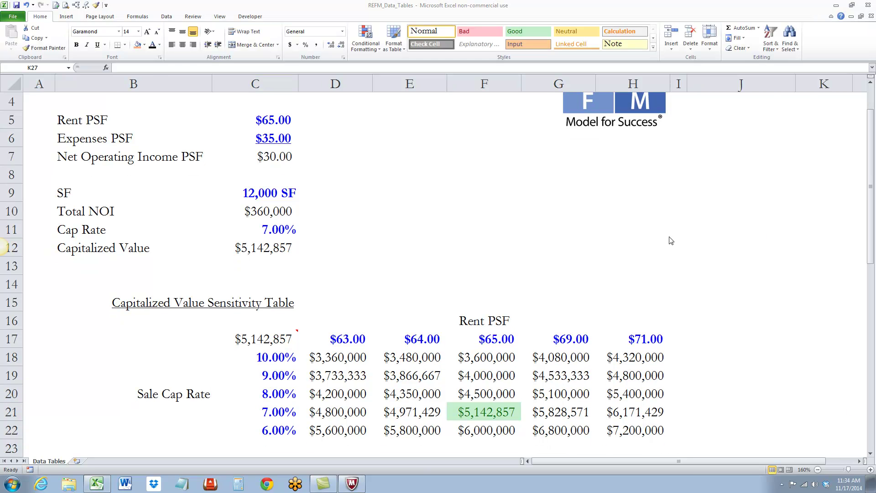
- Examine the Alternate Approach sensitivity table's layout, including the rent row 26 and the cap rate cells in column C
click(664, 236)
drag(873, 215, 871, 364)
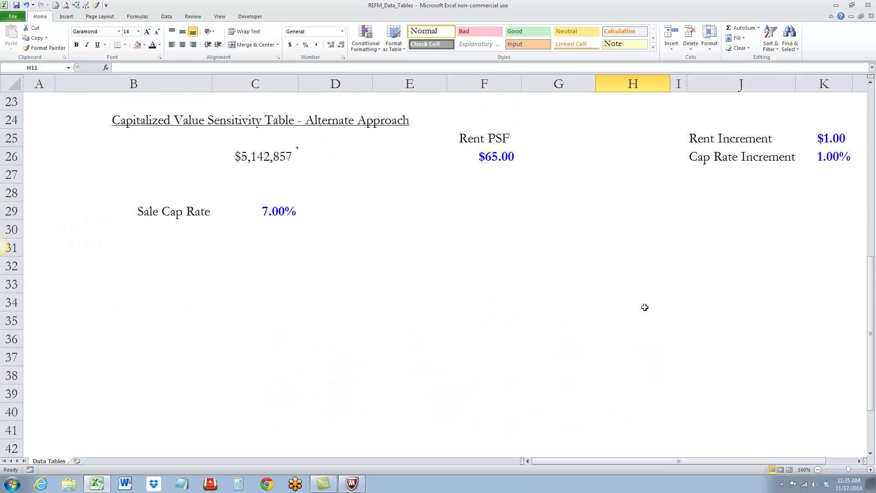
click(520, 155)
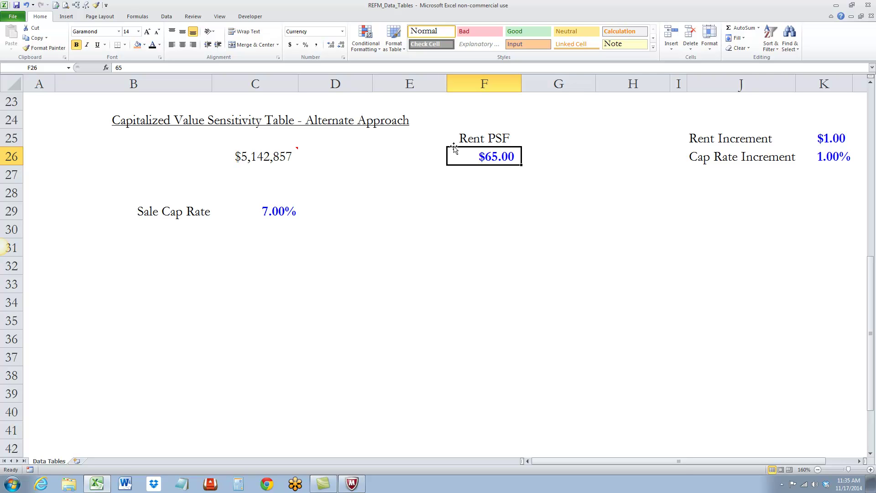
key(Left)
key(Left)
key(Right)
key(Right)
key(Right)
key(Right)
click(274, 172)
click(274, 229)
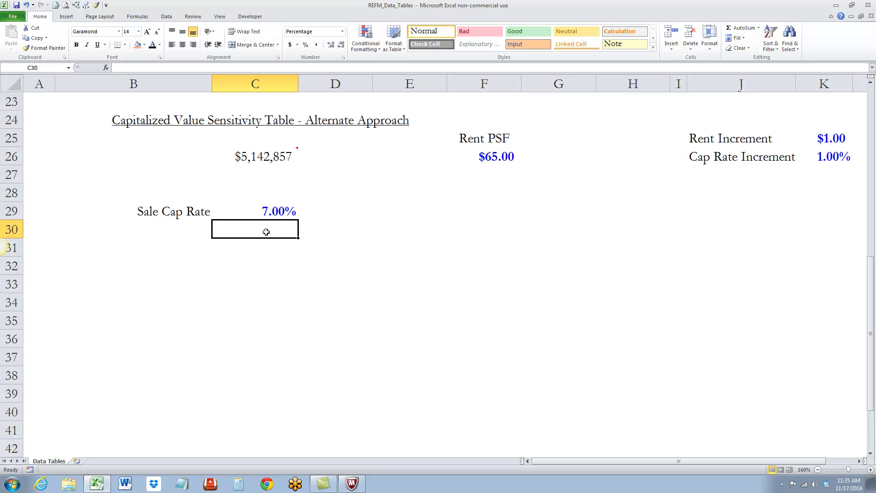
click(274, 246)
click(285, 172)
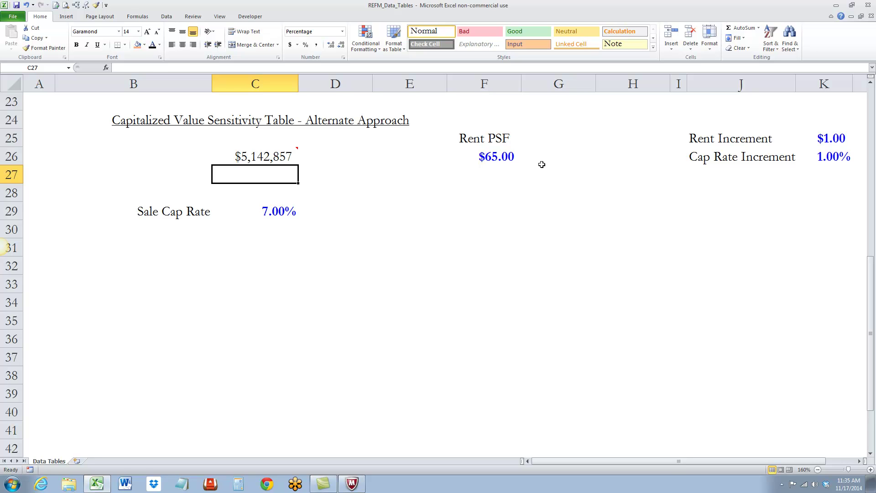
- Examine the Rent Increment and Cap Rate Increment inputs in J25:K26 and the rent header cells around F26
drag(714, 138, 816, 157)
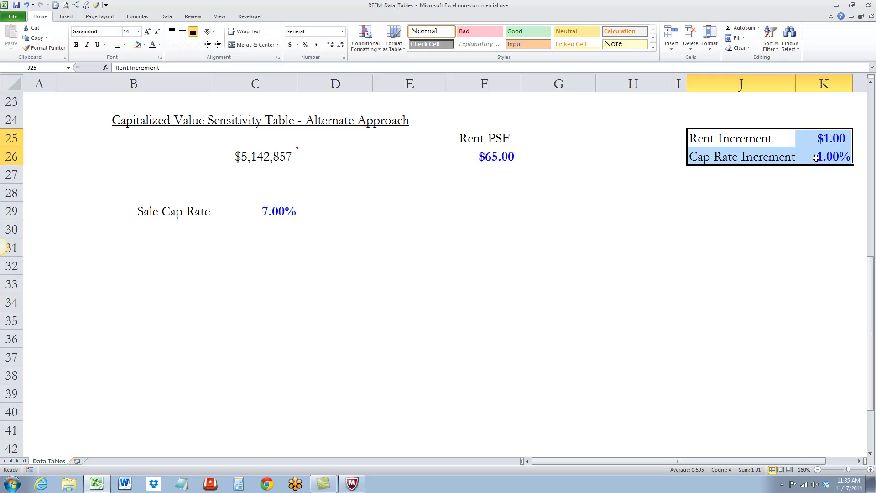
click(723, 139)
click(816, 138)
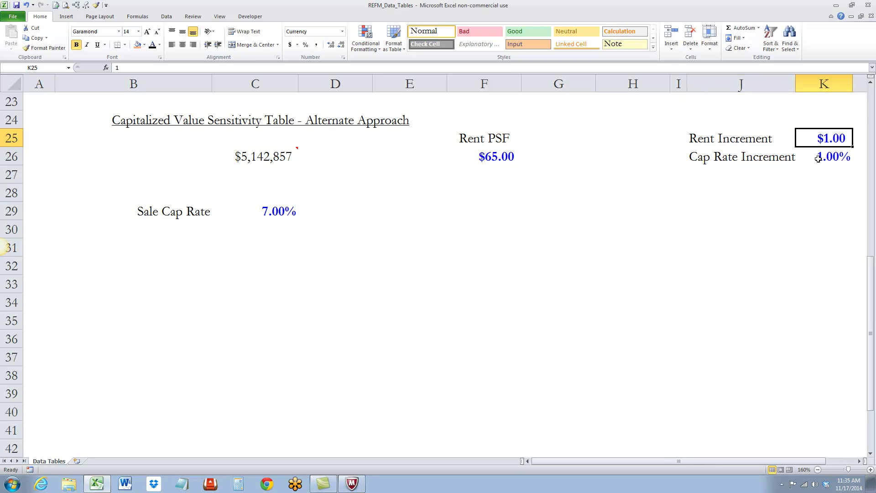
click(709, 162)
click(834, 159)
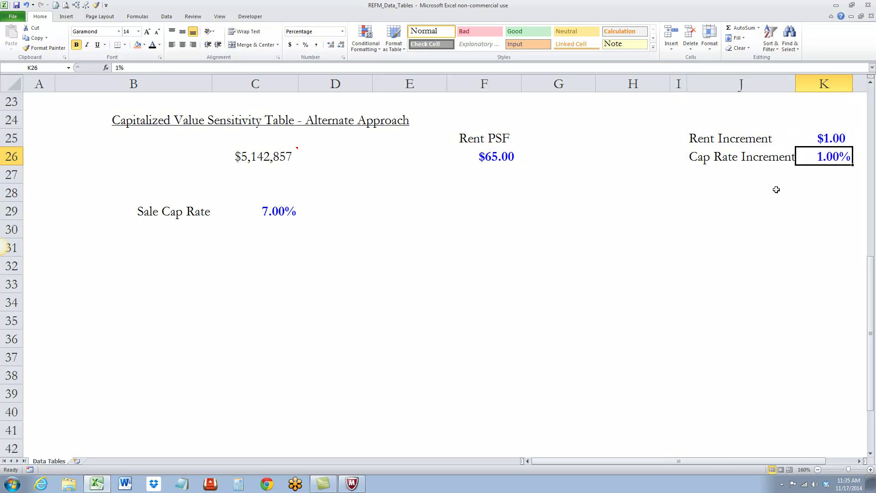
click(504, 160)
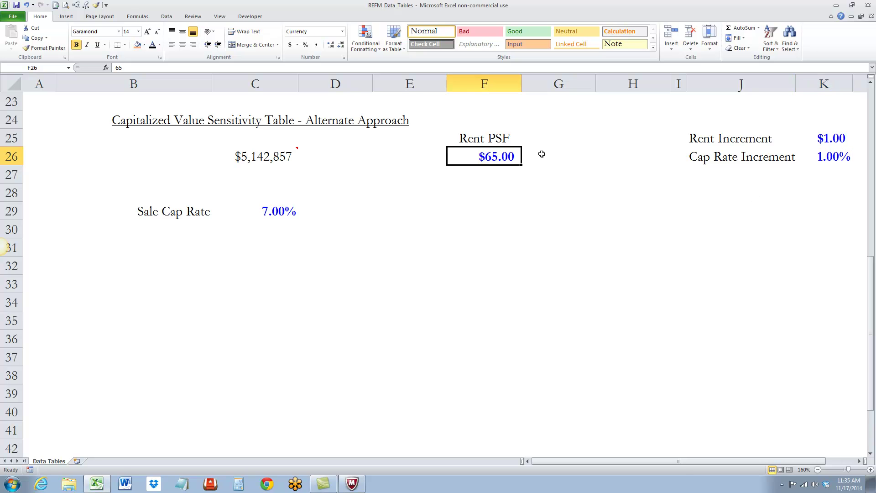
click(618, 156)
click(437, 156)
click(325, 149)
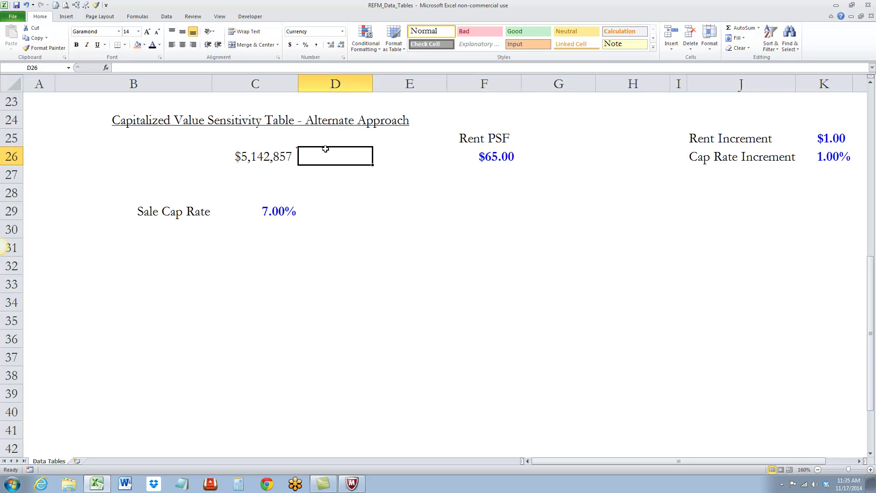
click(496, 154)
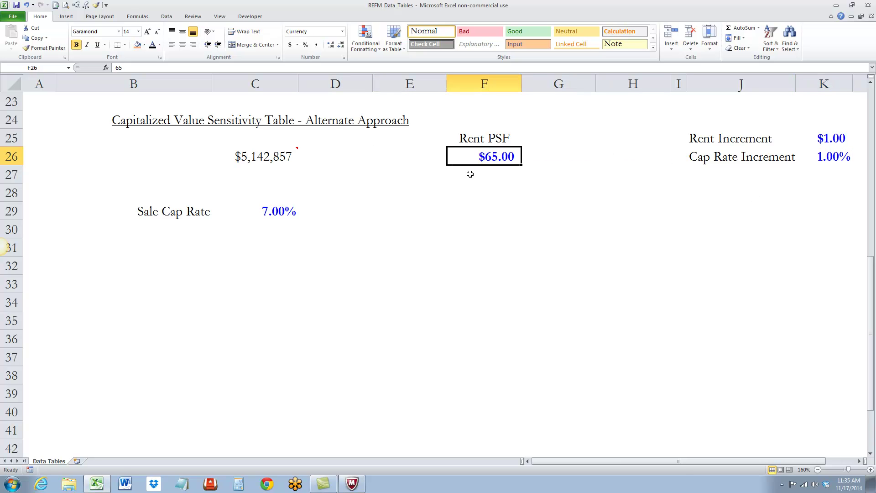
- Enter =F26+$K$25 in G26 so the rent header adds the Rent Increment to the base rent
click(553, 156)
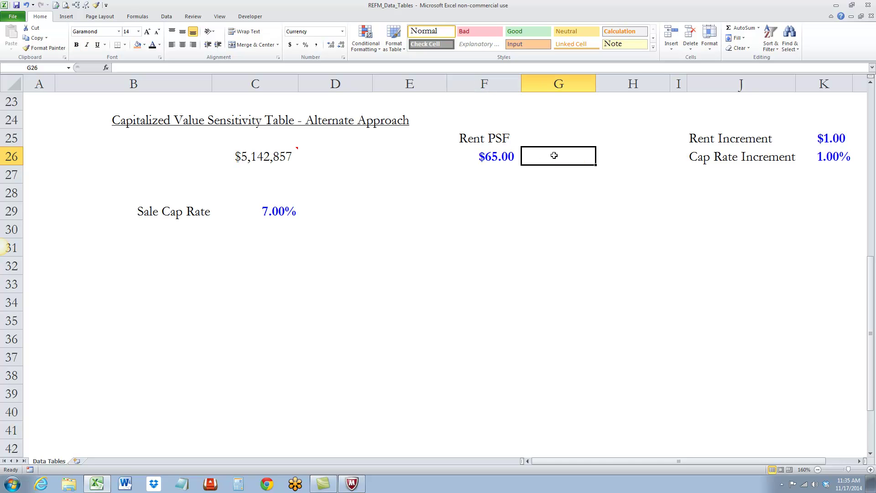
text(=)
key(Left)
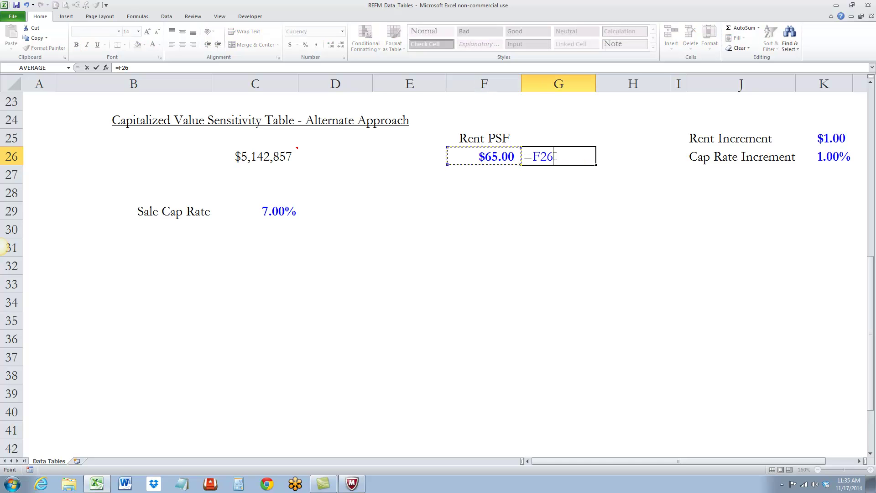
text(+)
click(832, 141)
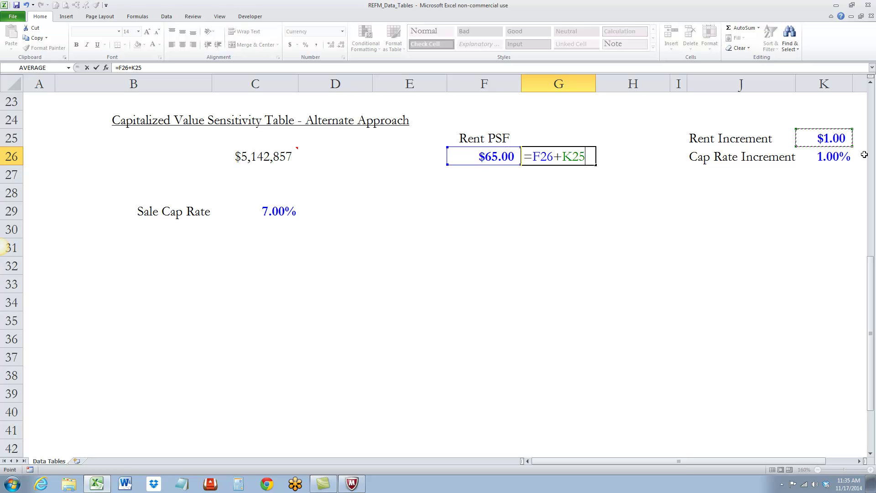
key(F4)
key(Return)
- Copy the rent header formula from G26 into H26
key(Up)
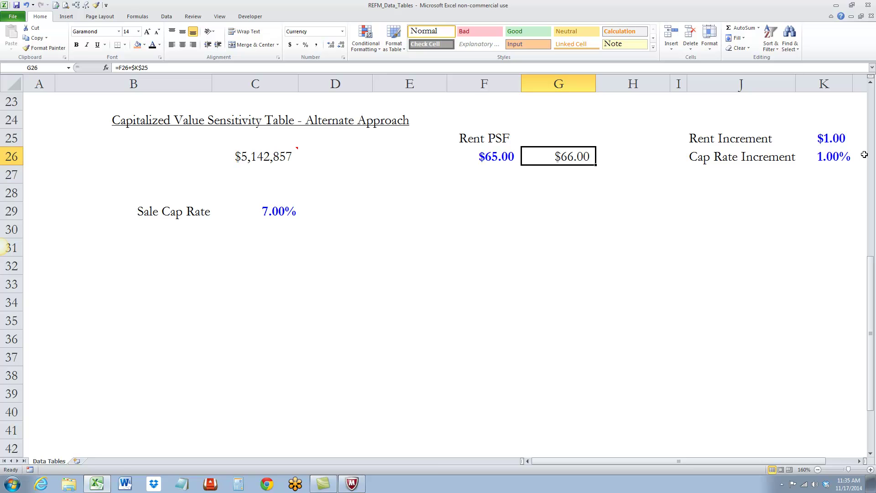
key(ctrl+c)
key(Right)
key(ctrl+v)
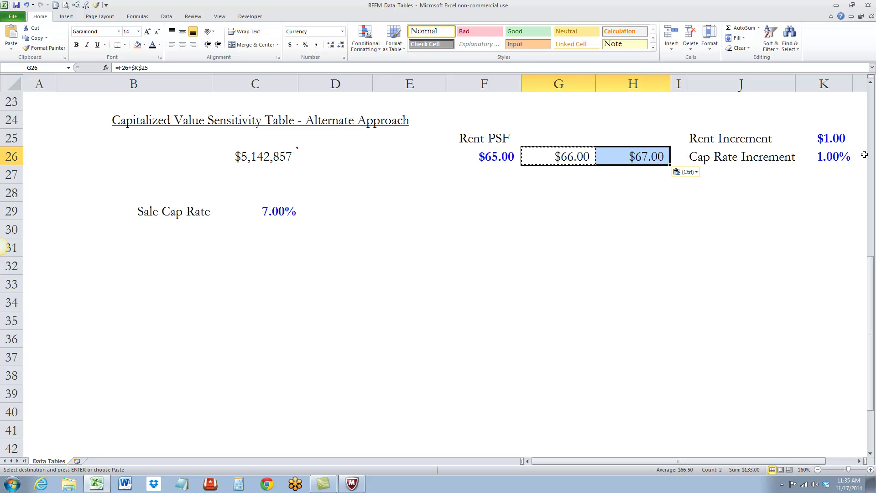
key(Escape)
- Enter a formula in E26 that subtracts the Rent Increment in K25, as an absolute reference, from F26
key(Left)
key(Left)
key(Left)
text(=)
key(Right)
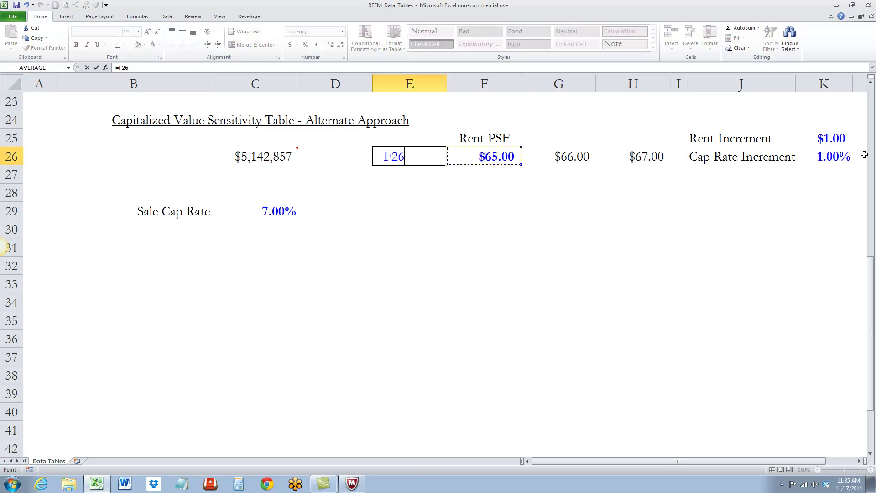
text(-)
click(825, 145)
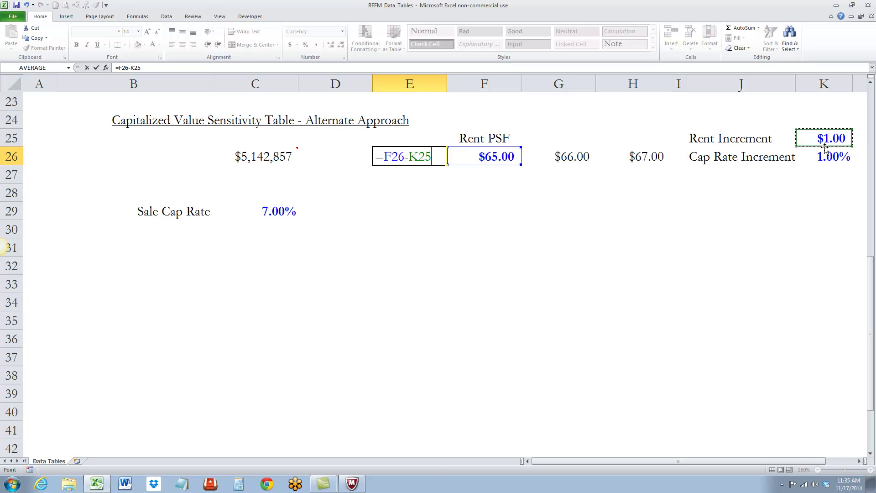
key(Return)
- Copy the decreasing rent formula from E26 into D26
key(Up)
key(ctrl+c)
key(Left)
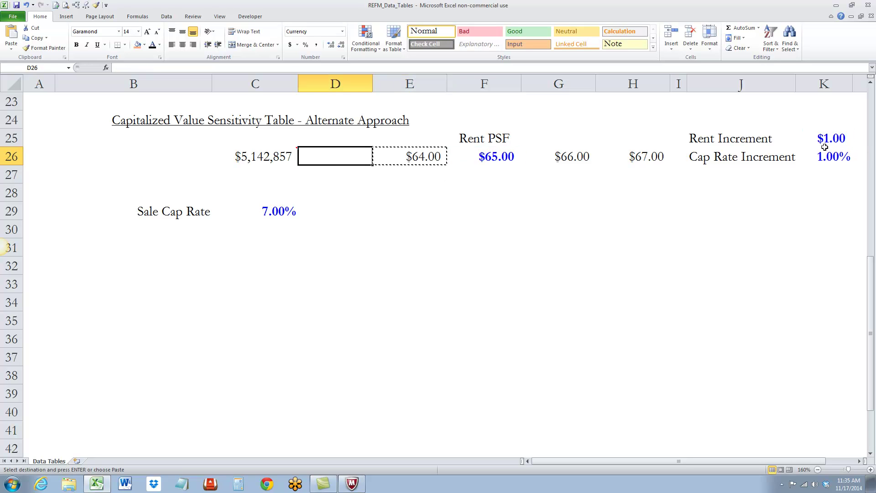
key(ctrl+v)
- Enter =C29+$K$26 in C28 so the cap rate header adds the Cap Rate Increment to the base cap rate
key(Left)
key(Down)
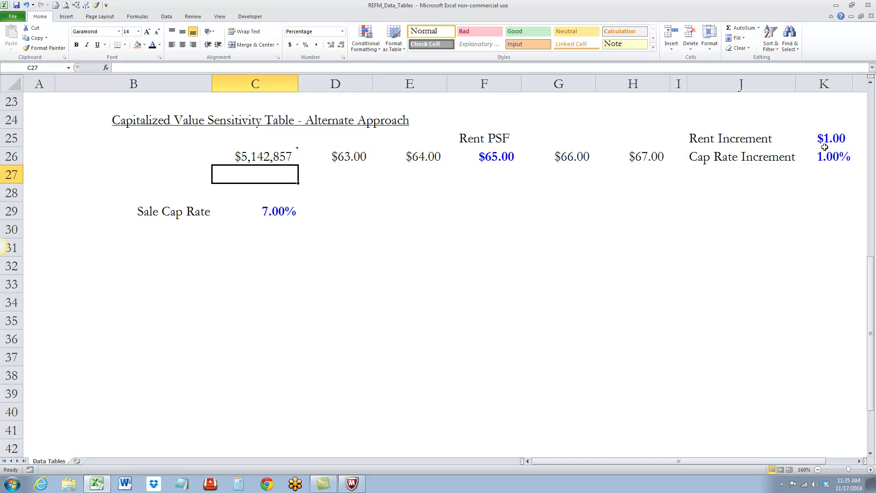
key(Down)
text(=)
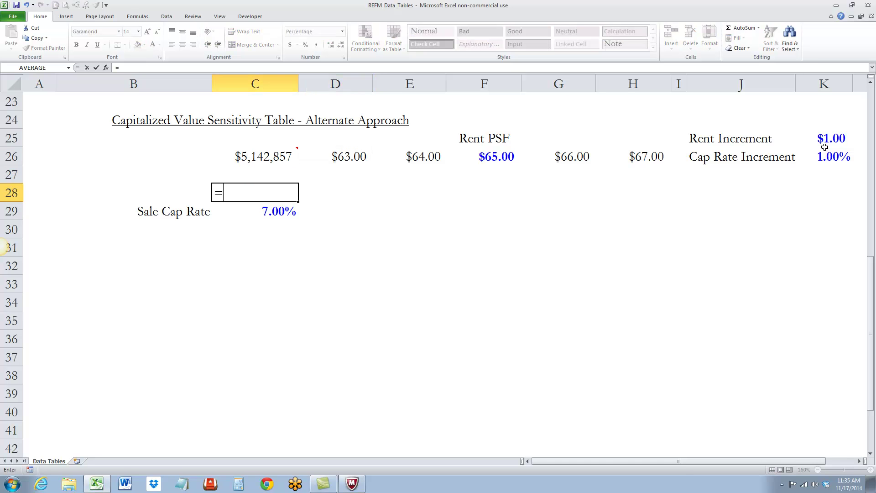
key(Down)
text(+)
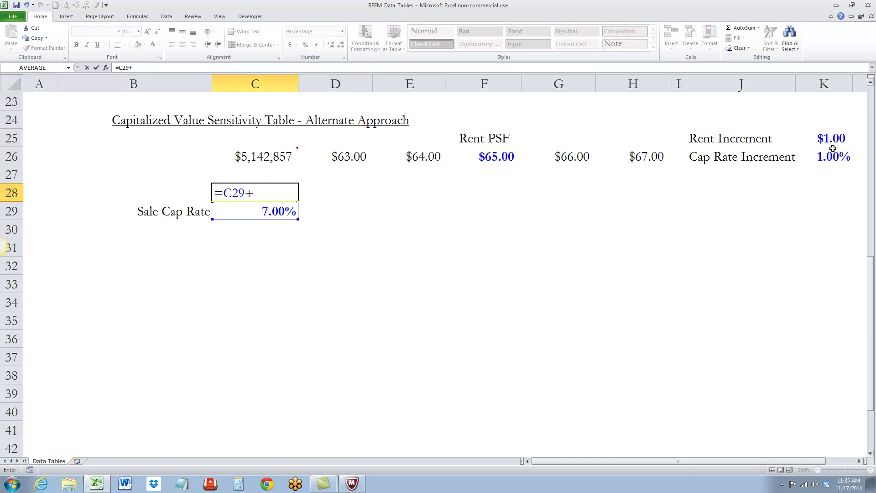
click(828, 156)
key(F4)
key(Return)
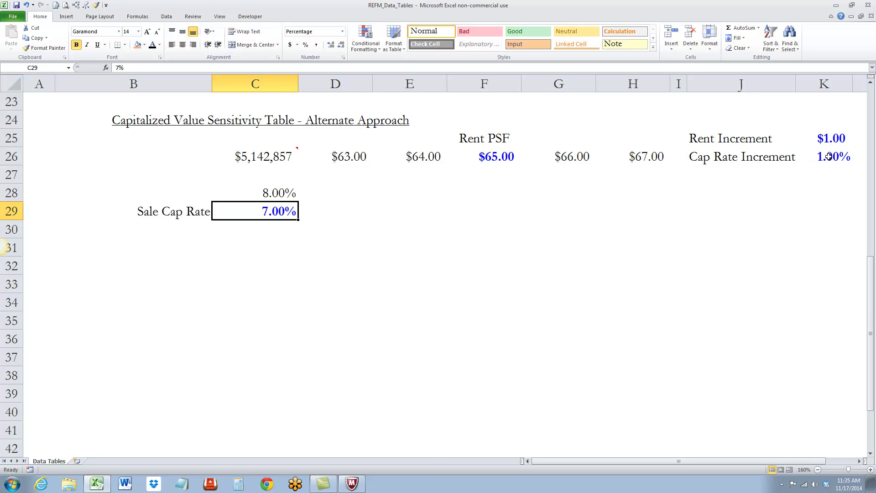
- Copy the increasing cap rate formula from C28 into C27
key(Up)
key(ctrl+c)
key(Up)
key(ctrl+v)
key(Escape)
- Enter =C29-$K$26 in C30 so the cap rate header subtracts the Cap Rate Increment from the base cap rate
key(Down)
key(Down)
key(Down)
text(=)
key(Up)
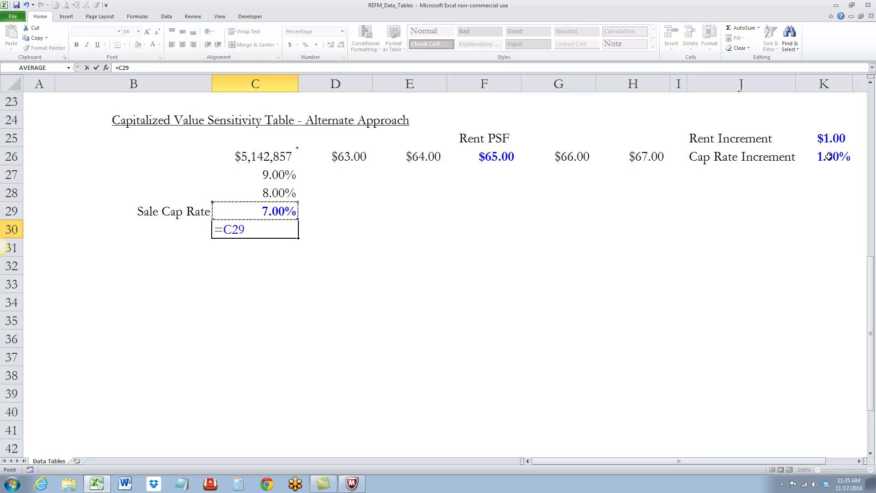
text(-)
click(828, 156)
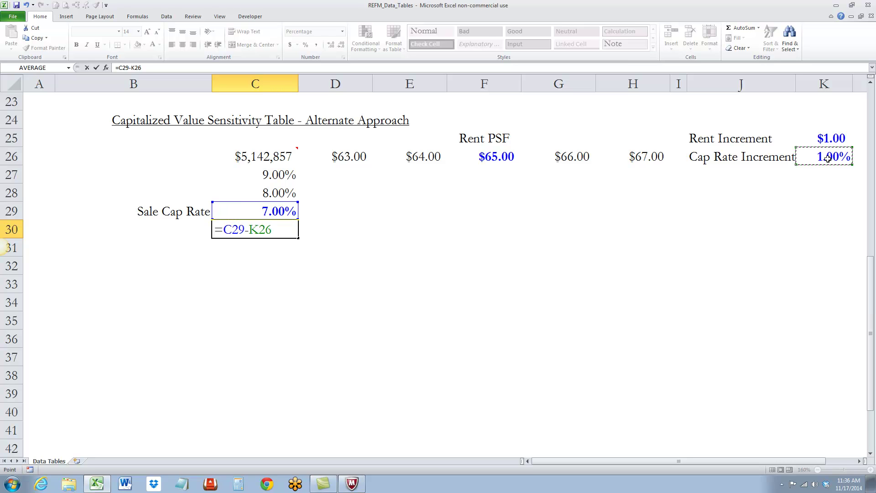
key(F4)
key(Return)
- Copy the decreasing cap rate formula from C30 into C31
key(Up)
key(ctrl+c)
key(Down)
key(ctrl+v)
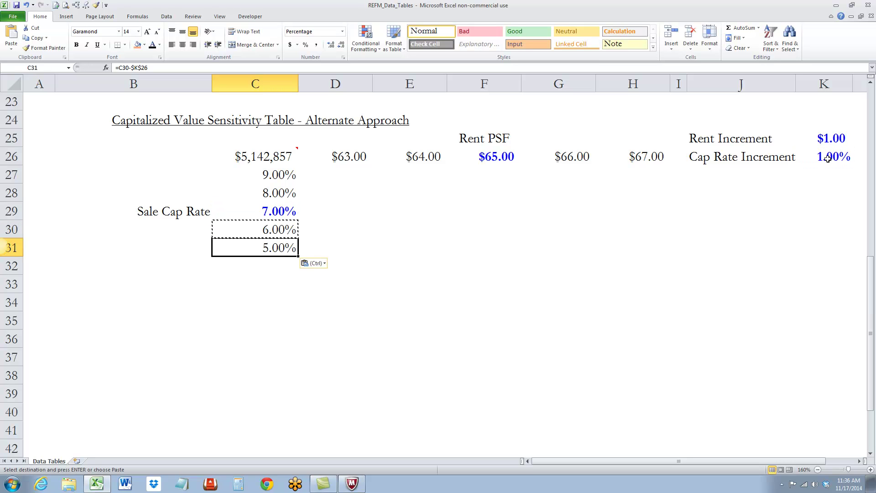
key(Escape)
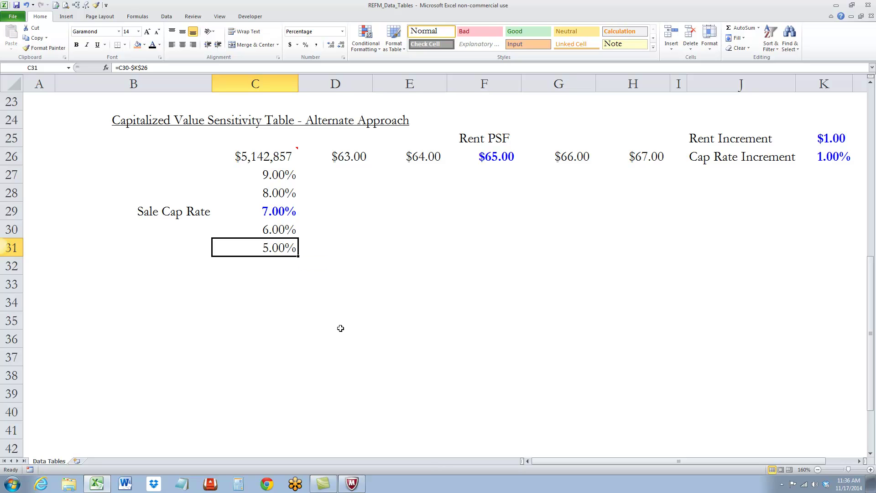
- Review the rent headers in D26:H26, the cap rates in C27:C31 and the formula in G26
drag(365, 159, 652, 157)
drag(279, 175, 279, 244)
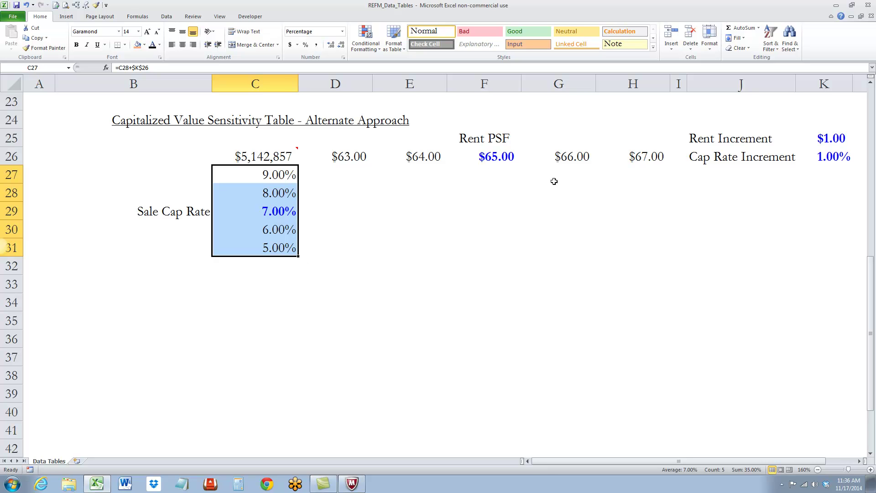
click(484, 158)
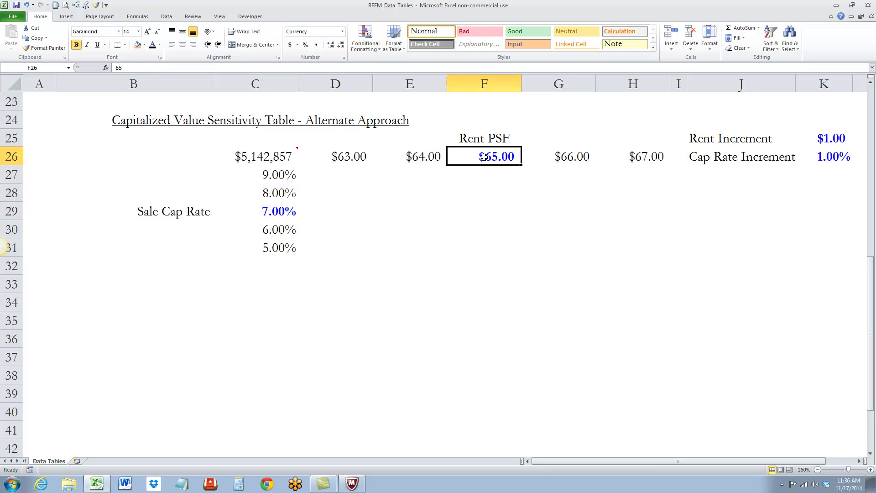
click(550, 158)
text(=F26+$K$25)
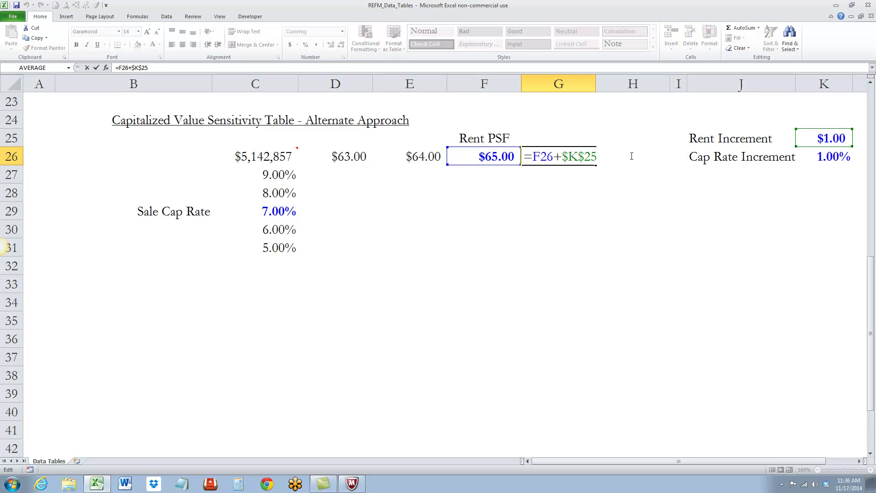
key(ctrl+Return)
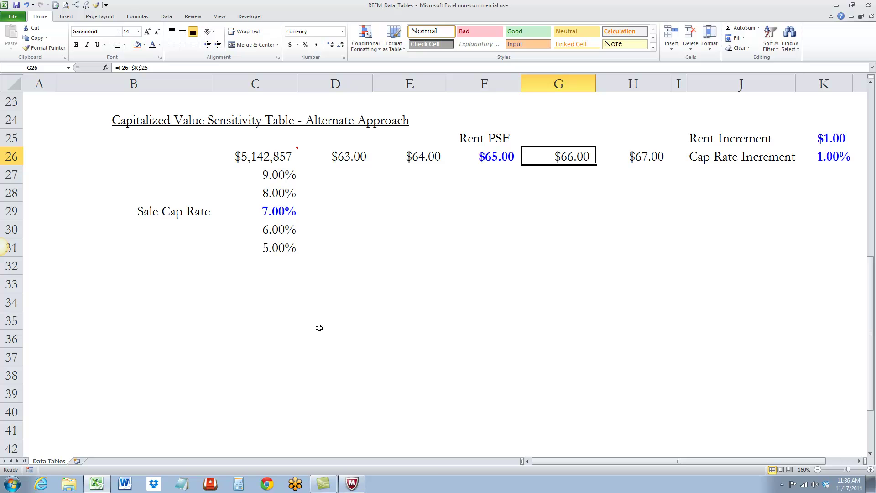
- Create a data table over C26:H31 with C5 as the row input cell and C11 as the column input cell
drag(272, 154, 603, 247)
key(alt+d)
key(t)
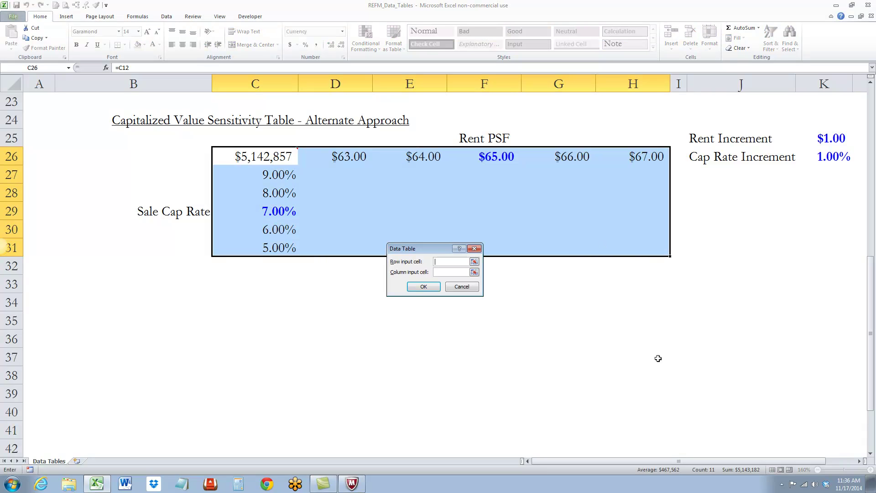
drag(870, 285, 848, 94)
click(276, 177)
key(Tab)
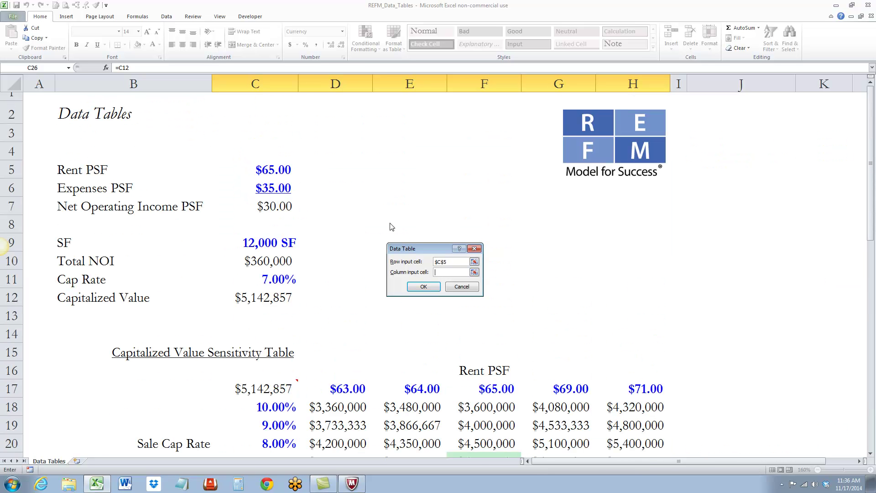
click(275, 279)
click(423, 286)
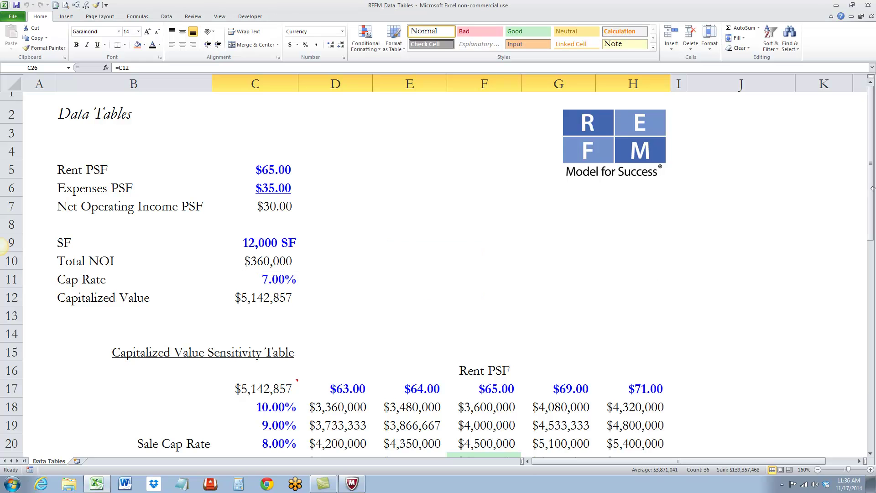
drag(870, 187, 873, 314)
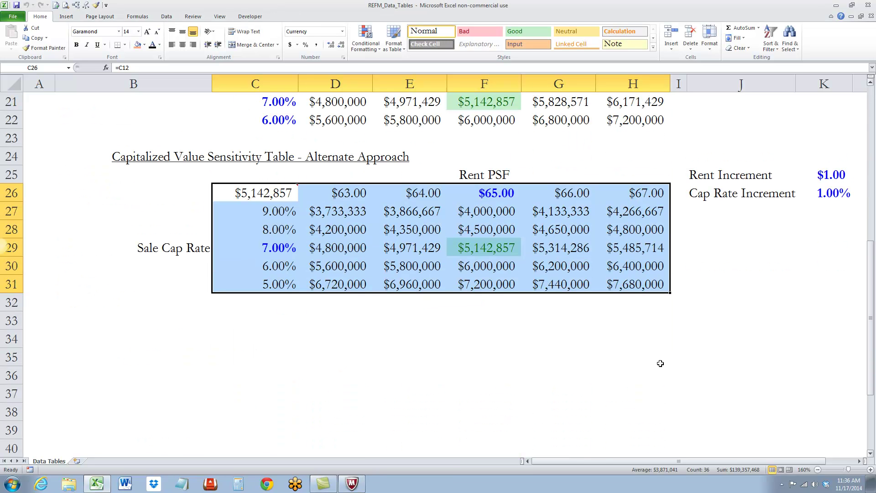
click(473, 340)
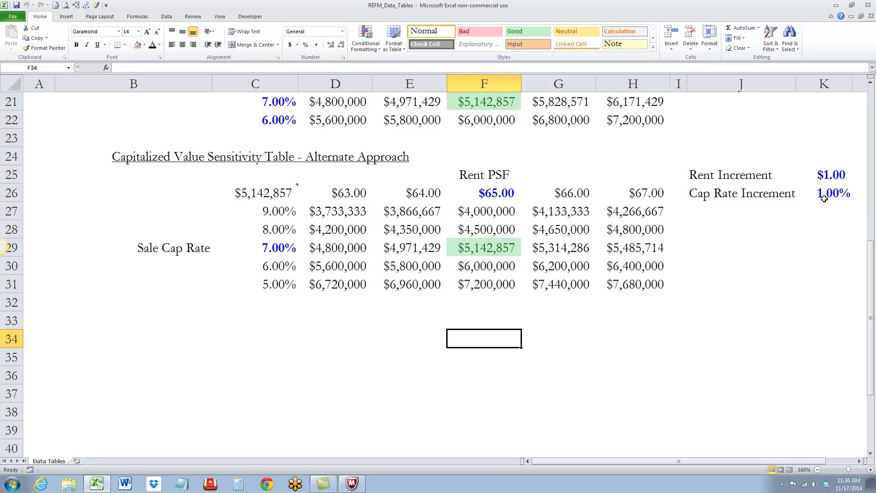
- Set the Rent Increment in K25 to 0.50 and the Cap Rate Increment in K26 to 0.25%
click(835, 179)
text(0.50)
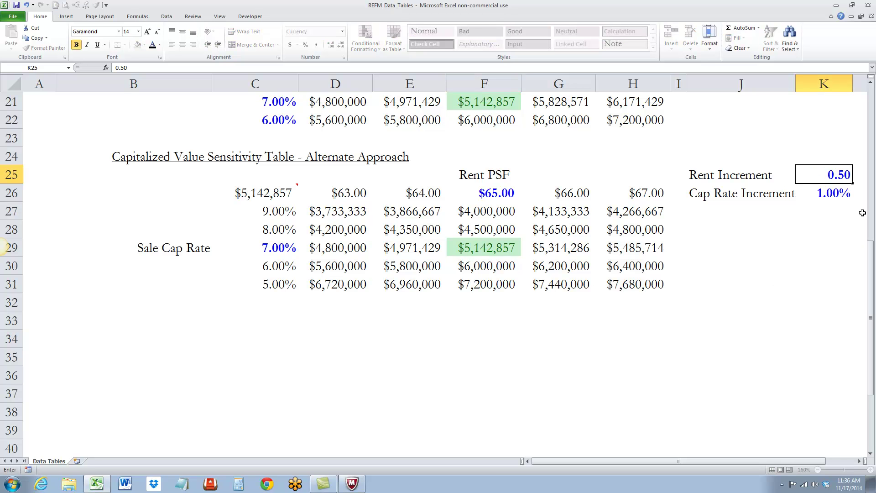
key(Return)
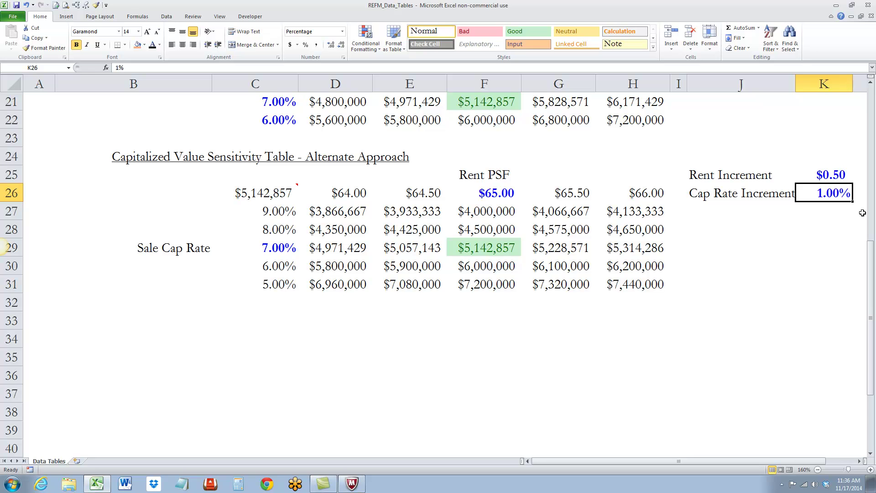
text(0.25)
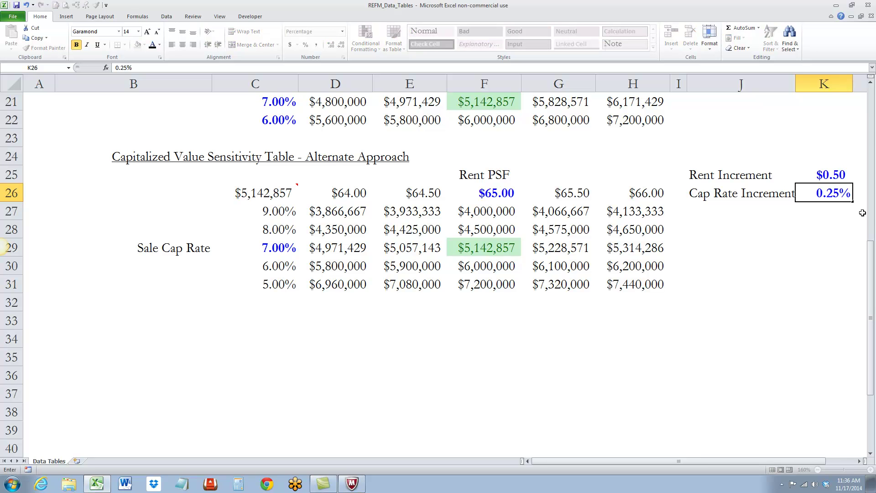
key(Return)
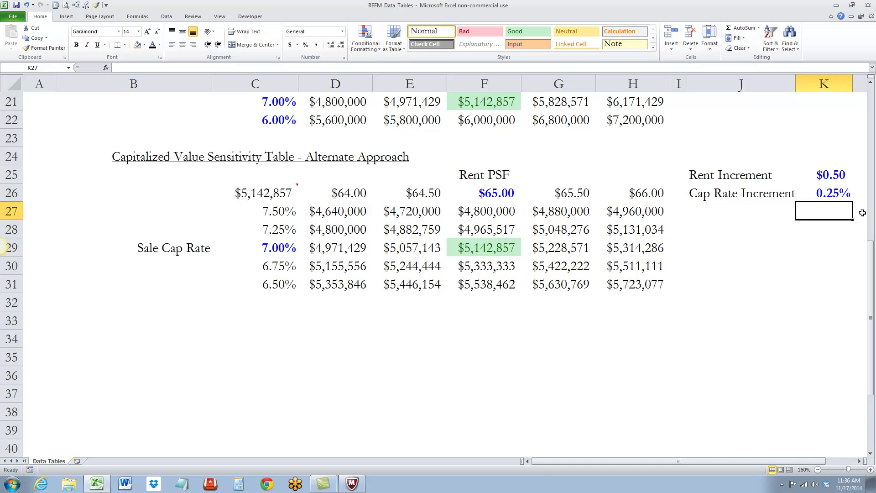